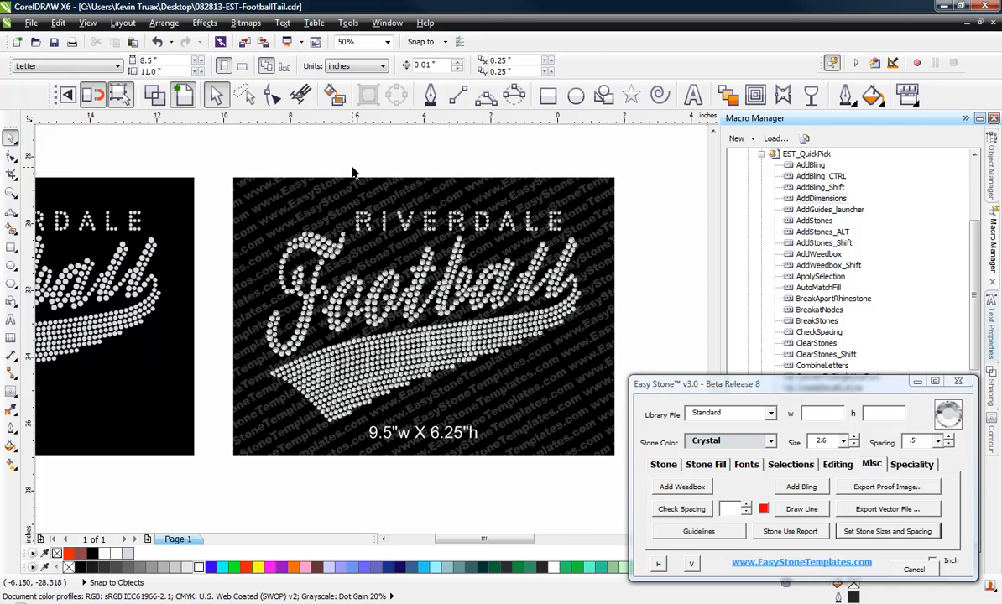
- Add the artistic text ABCDEFG in the empty area below the two football proof images
scroll(351, 167, down, 1)
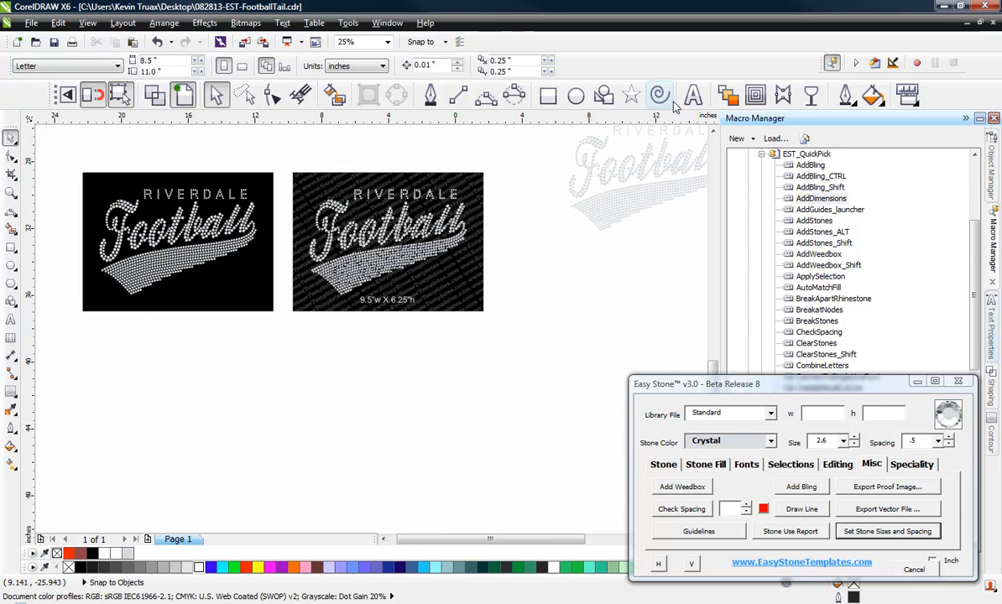
key(F8)
click(353, 403)
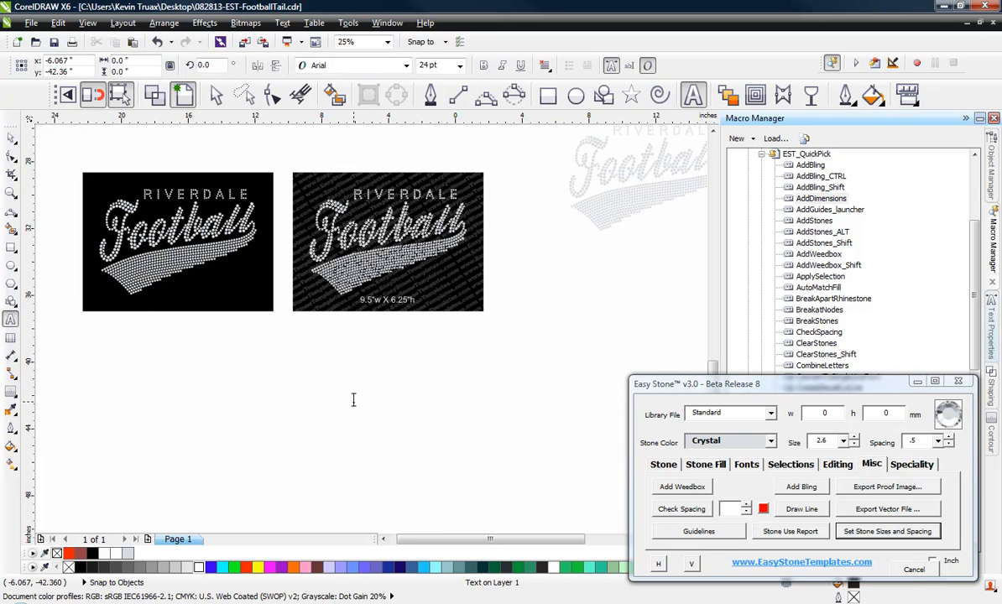
text(ABC)
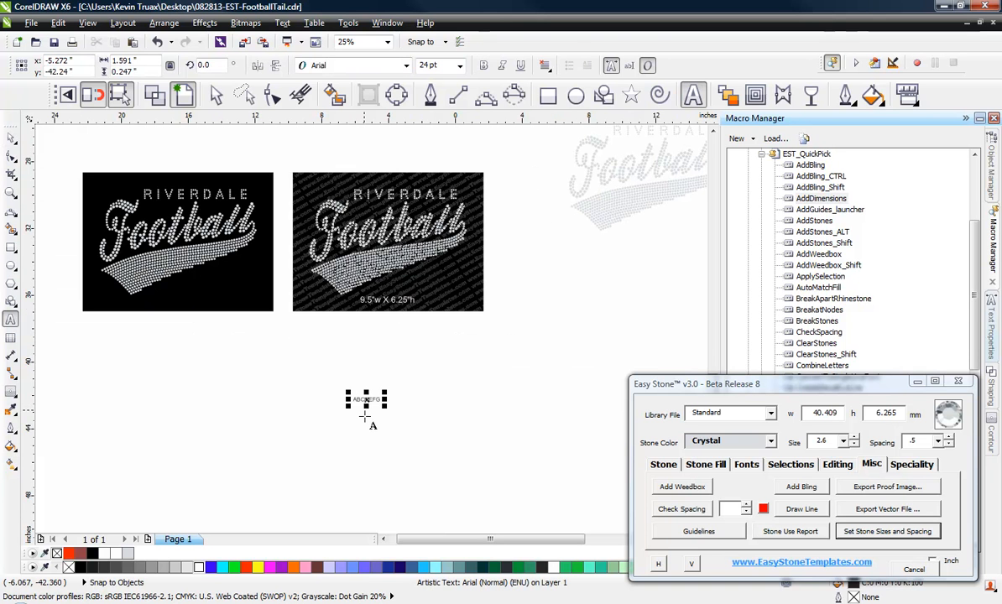
- Set the ABCDEFG text's font to AA - Athletic Tails and enlarge it to about 69 pt
scroll(365, 413, up, 1)
click(11, 136)
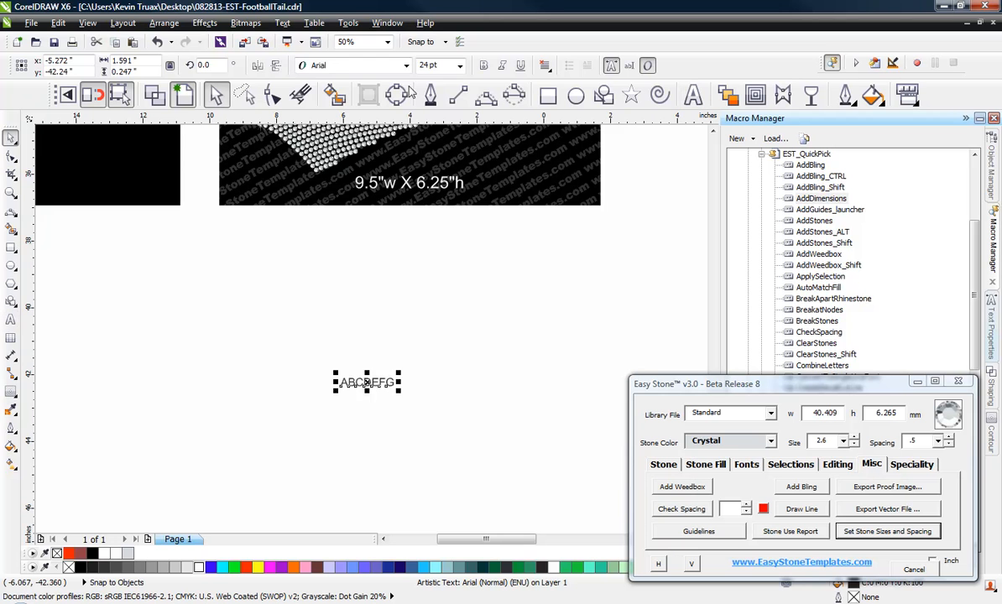
click(384, 65)
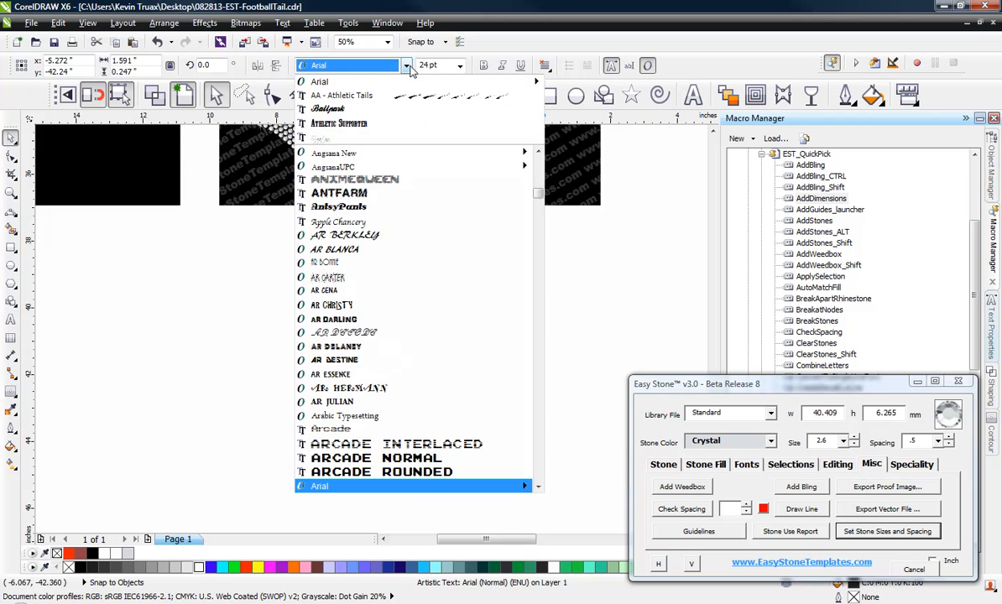
click(380, 96)
drag(408, 391, 530, 474)
click(452, 476)
scroll(355, 392, up, 3)
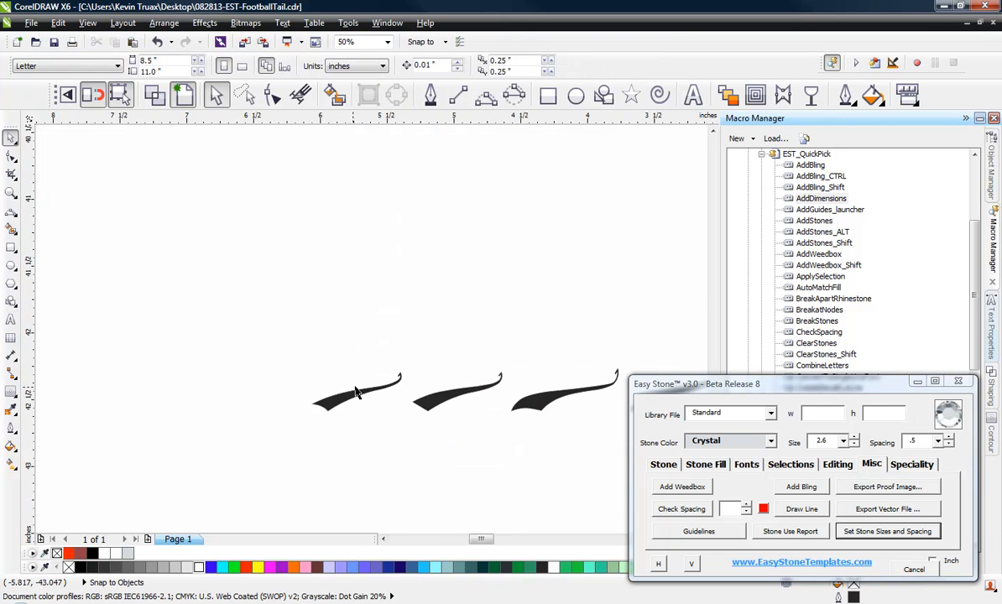
scroll(443, 440, up, 1)
scroll(220, 267, down, 1)
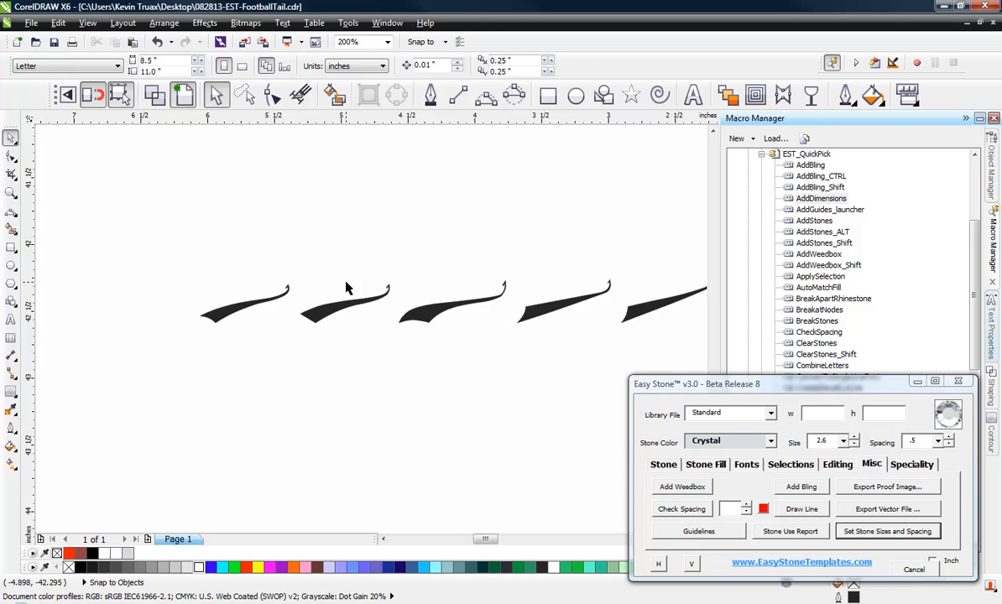
scroll(347, 286, down, 1)
scroll(341, 299, up, 1)
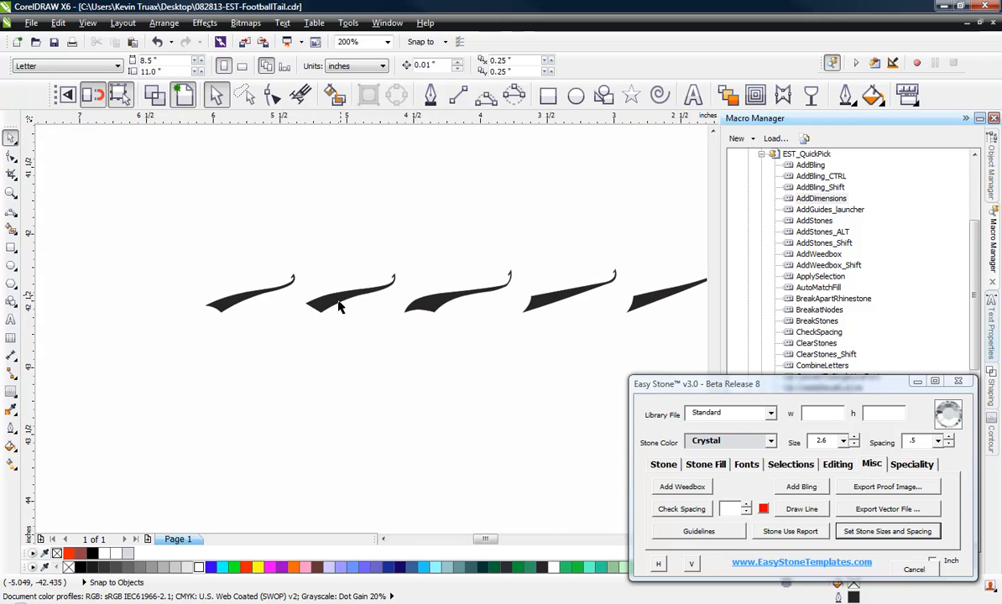
- Break the tails text apart into separate curves with Break Apart Rhinestone Text
click(335, 302)
click(742, 465)
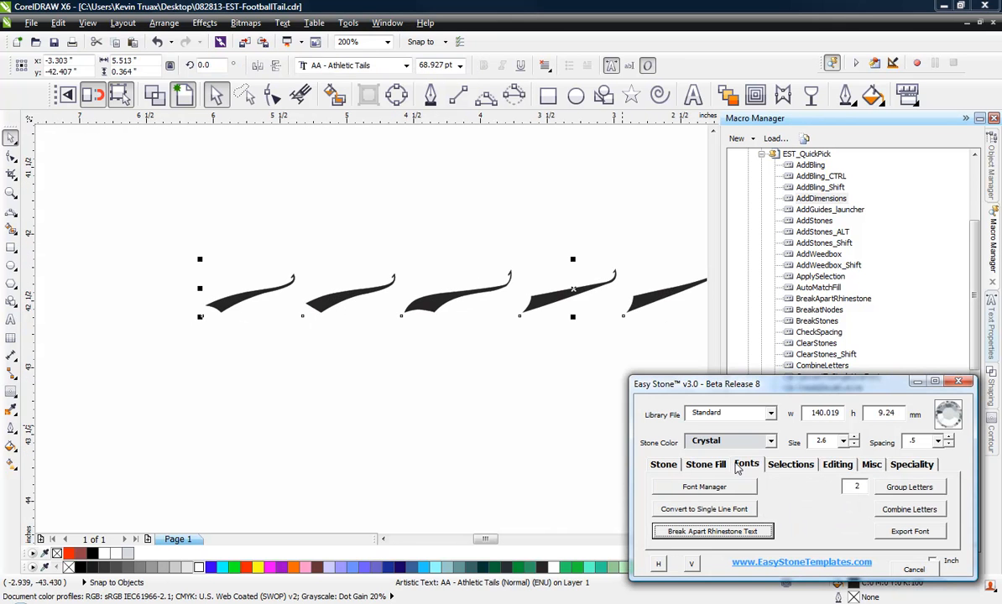
click(741, 535)
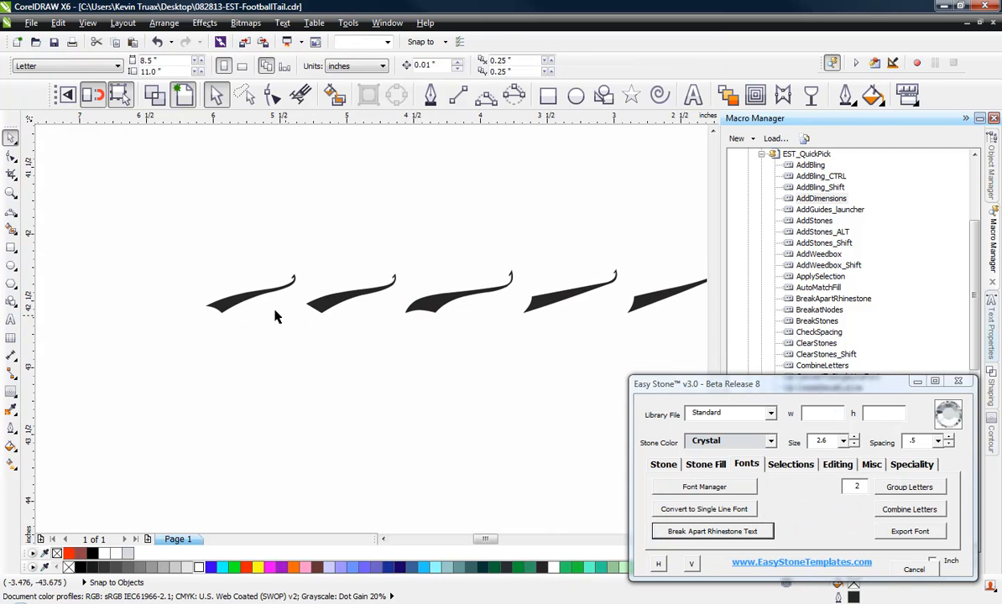
- Delete all of the athletic tails except the second one in the row
click(237, 300)
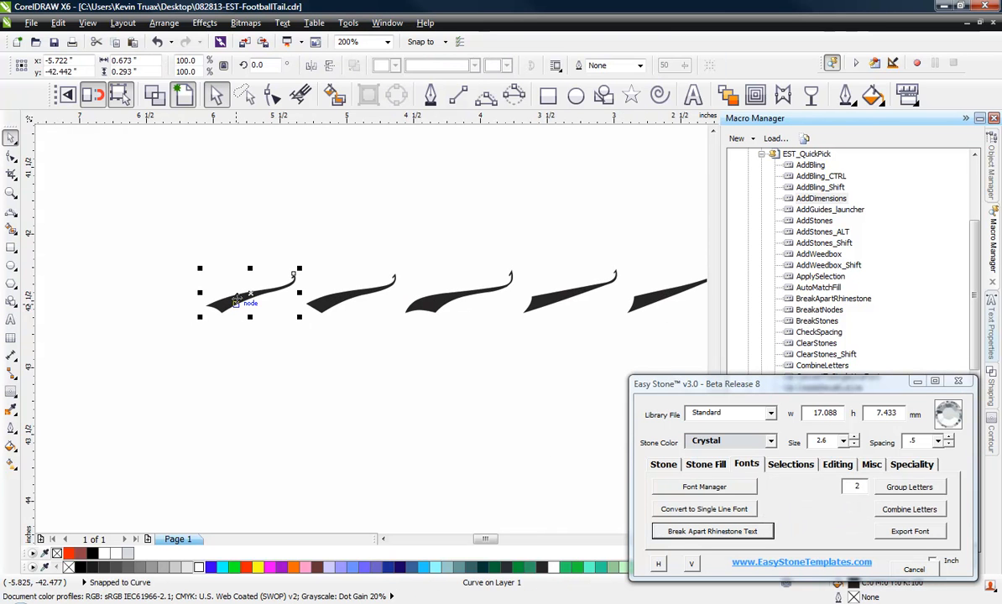
key(Delete)
scroll(239, 294, down, 1)
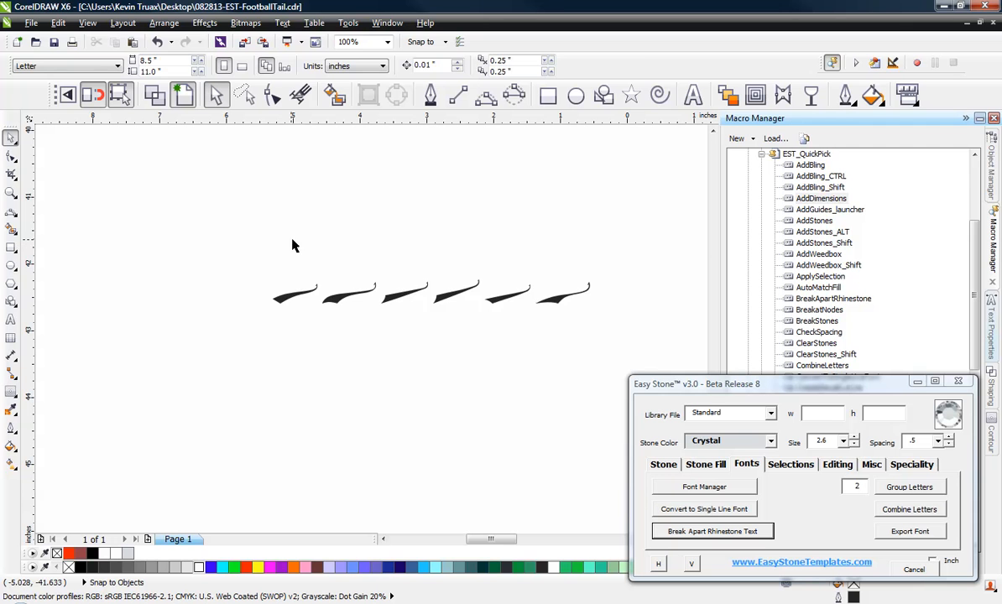
drag(308, 231, 639, 363)
key(Delete)
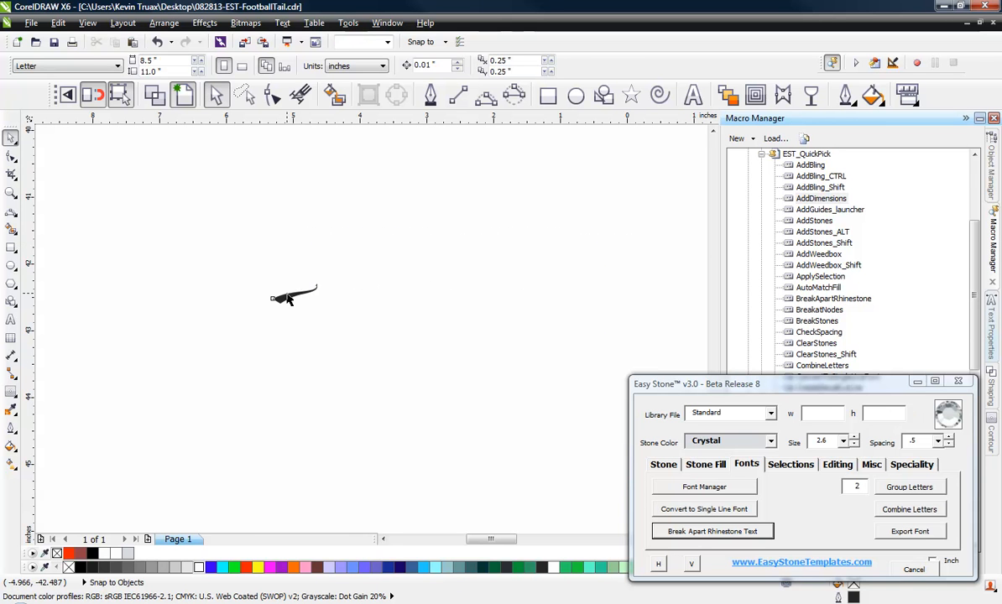
- Set the remaining tail's width to 9.5 inches and move it lower to leave room for lettering above
click(288, 299)
click(122, 60)
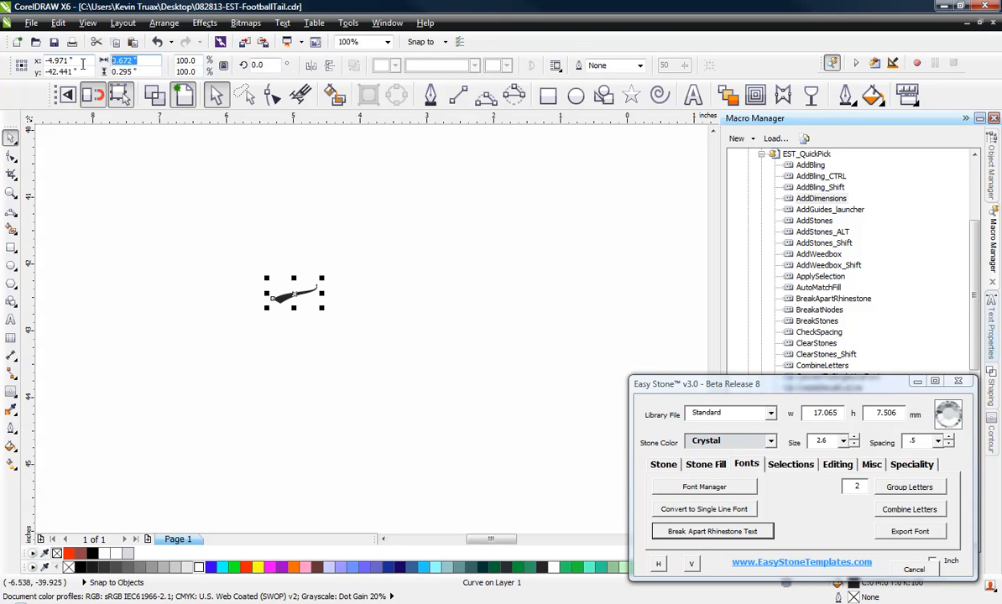
key(Return)
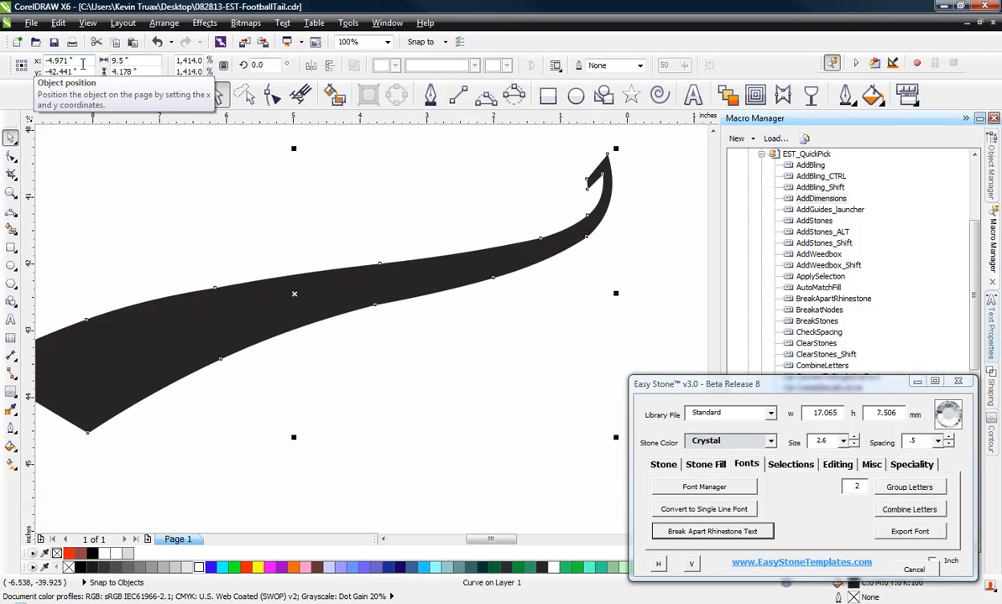
scroll(405, 274, down, 2)
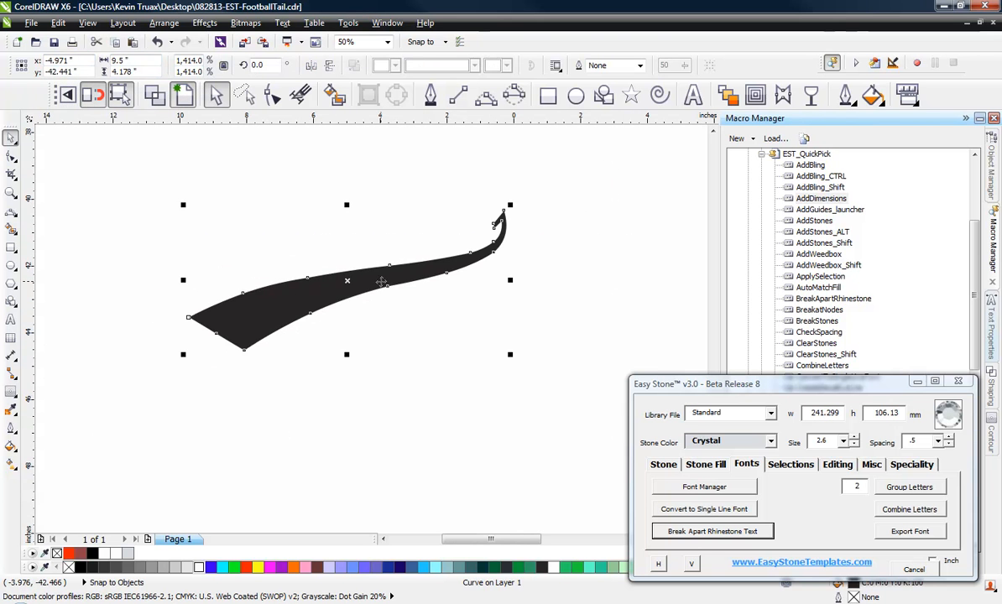
drag(381, 282, 420, 372)
click(405, 273)
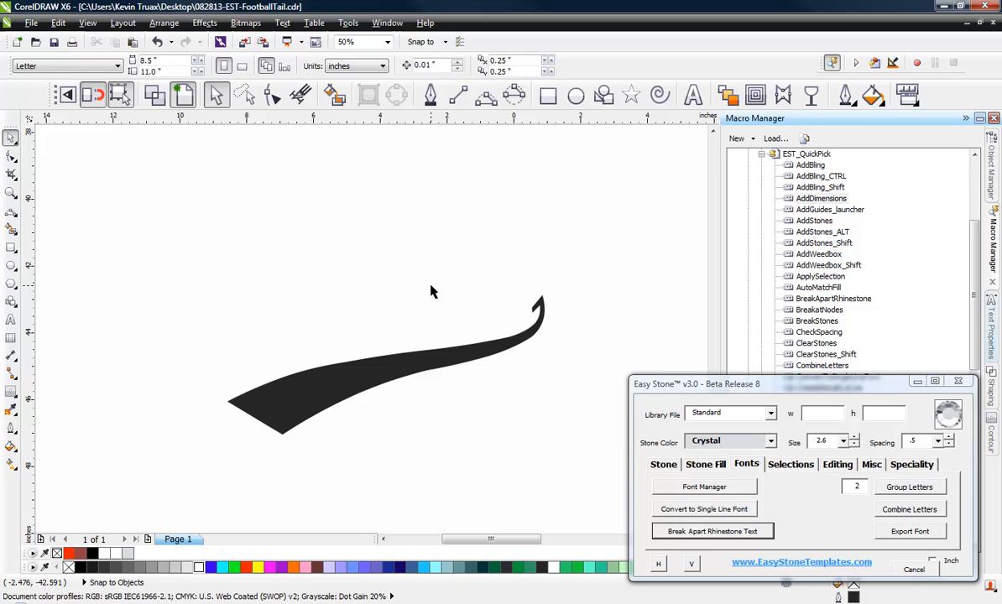
- Add the artistic text Football above the tail and set its font to Ballpark
click(692, 95)
click(351, 299)
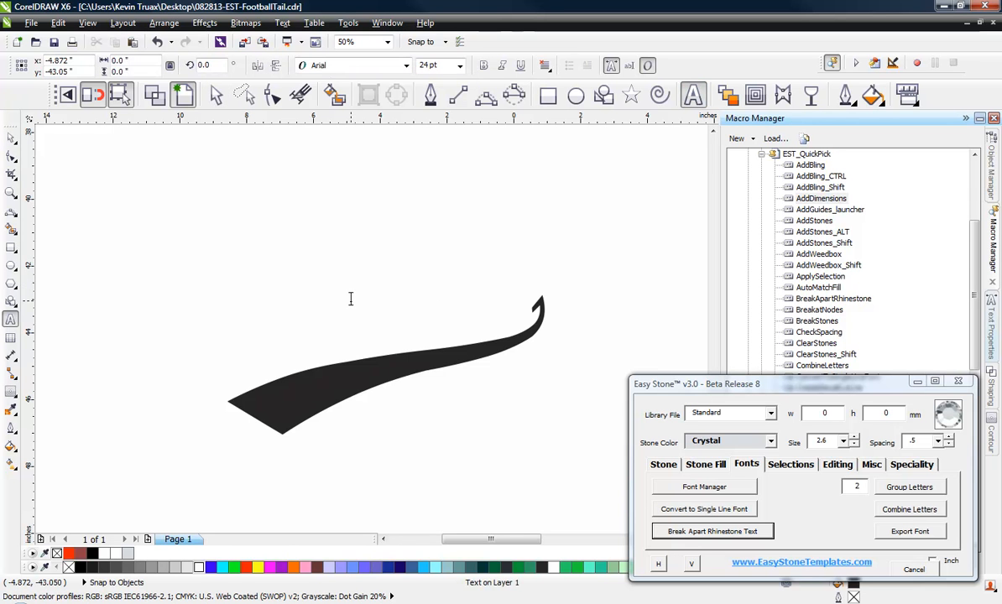
text(Football)
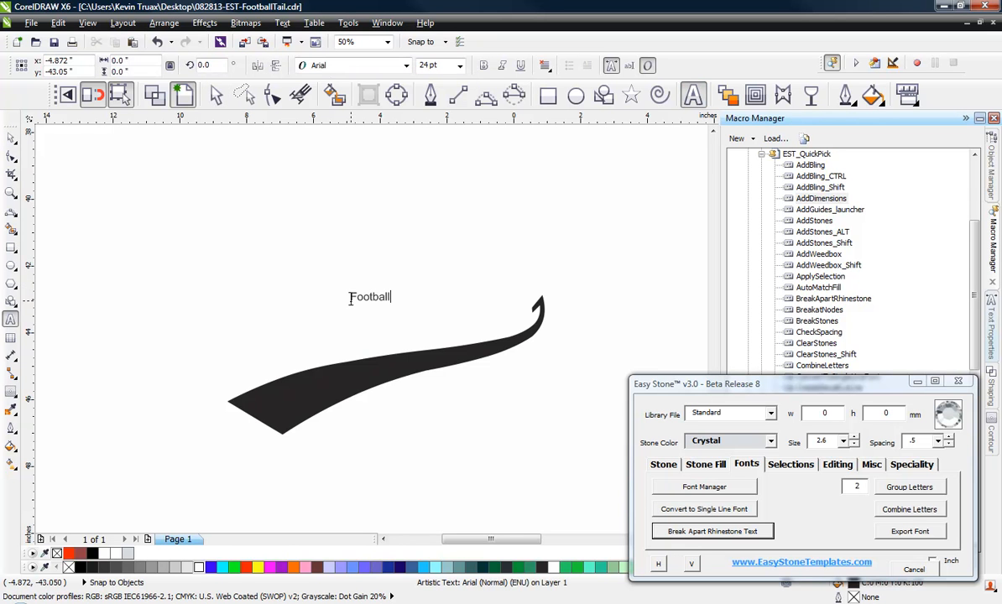
click(11, 137)
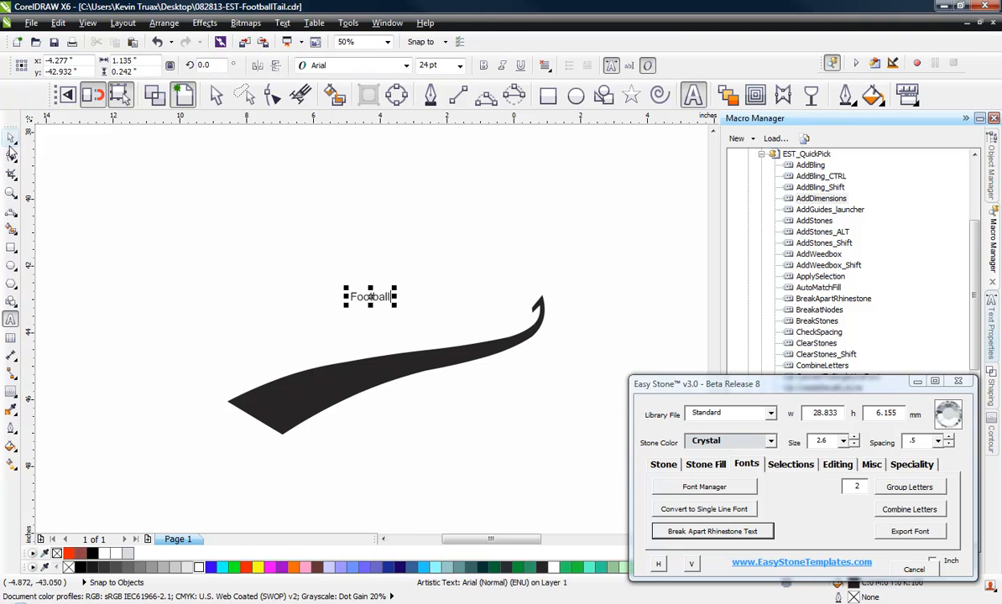
click(406, 66)
click(345, 109)
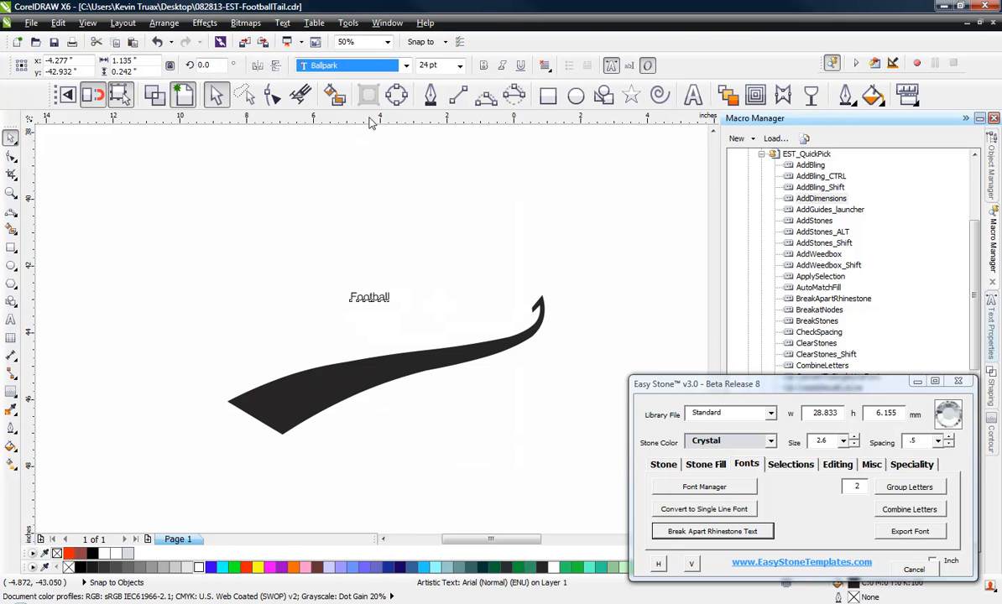
- Enlarge the Football text to about 10.1 inches wide and place it above the tail, ending at the tail's tip
click(335, 316)
click(352, 298)
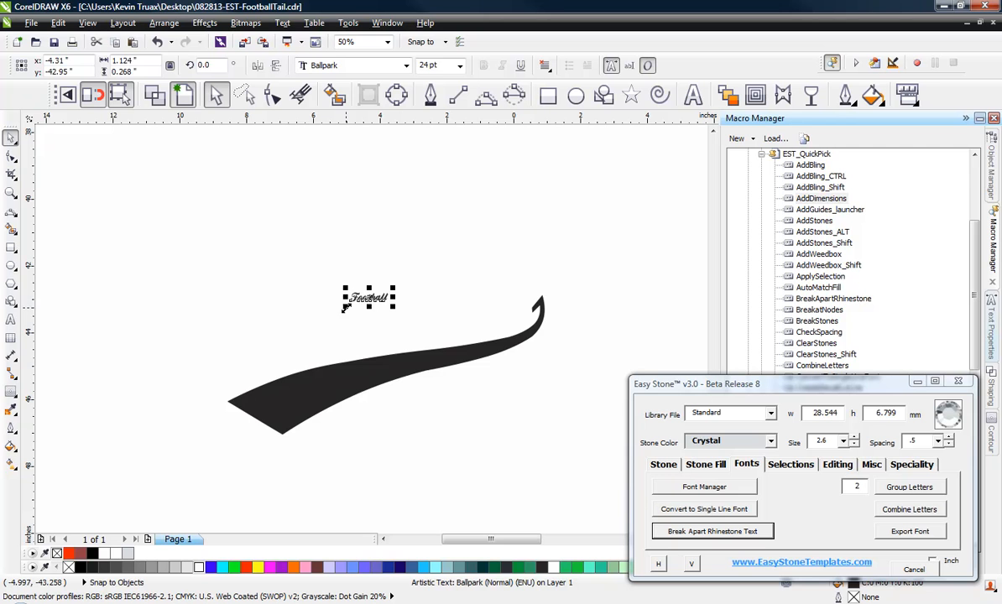
drag(347, 304, 136, 393)
drag(337, 337, 486, 311)
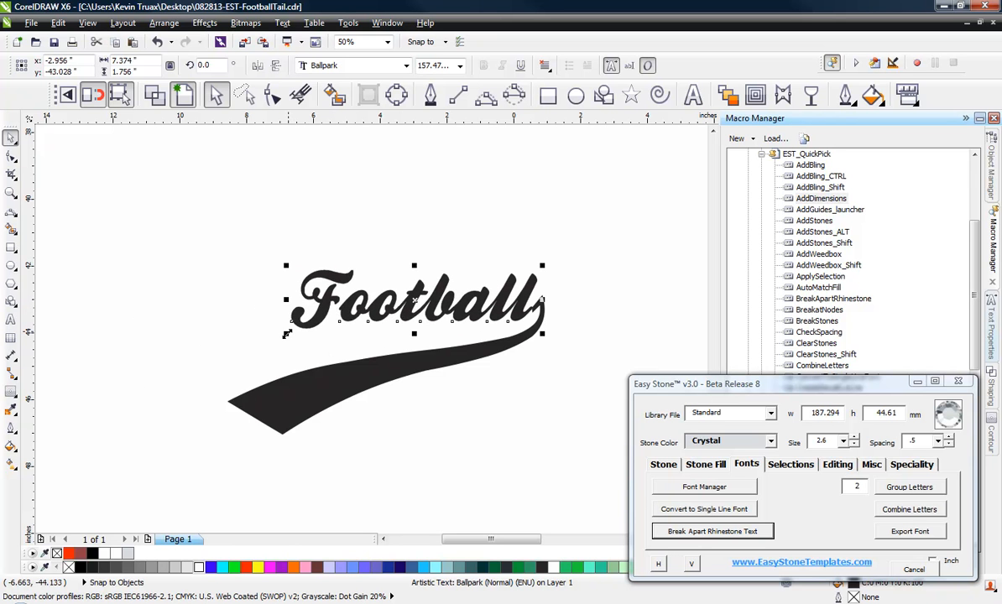
drag(286, 334, 196, 380)
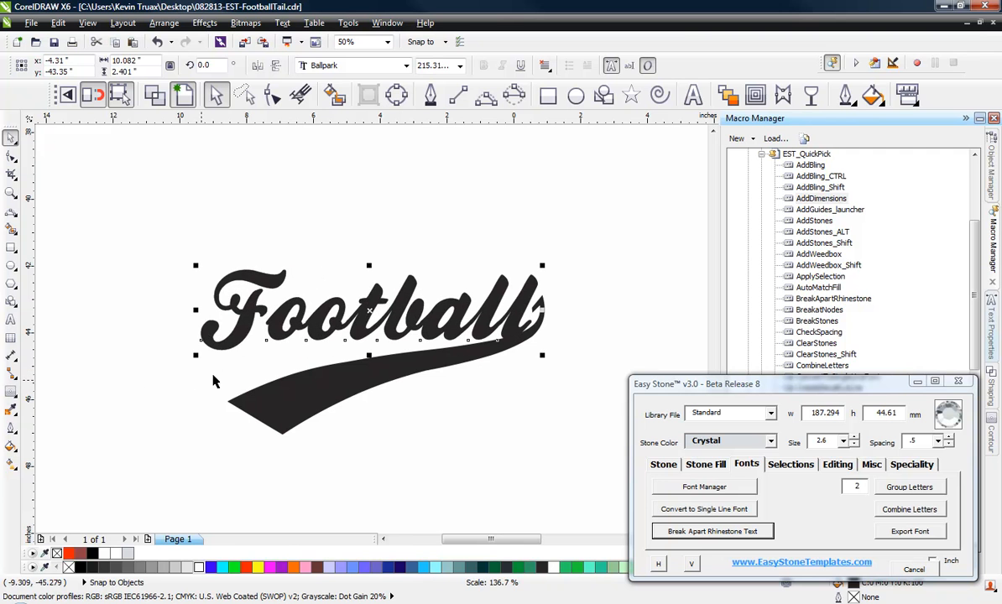
- Put an envelope on the Football text and reduce it to its four corner nodes with straight sides
click(782, 94)
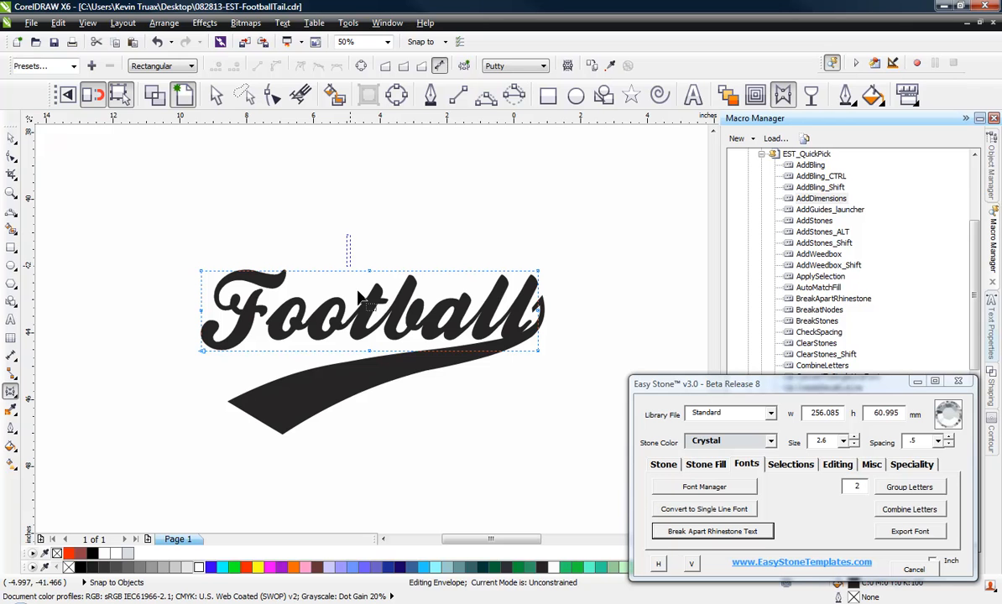
drag(380, 235, 392, 399)
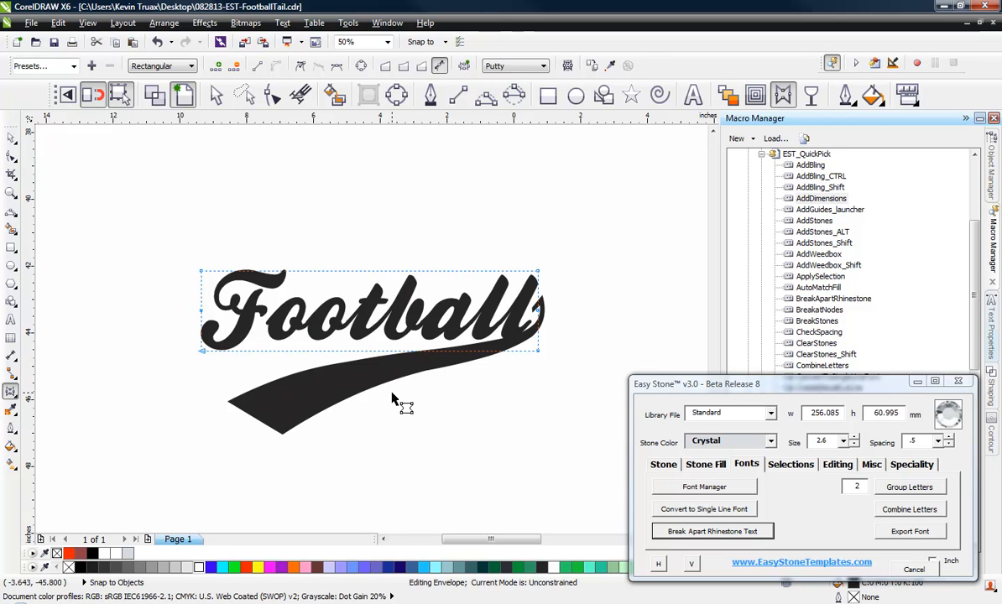
drag(181, 282, 561, 336)
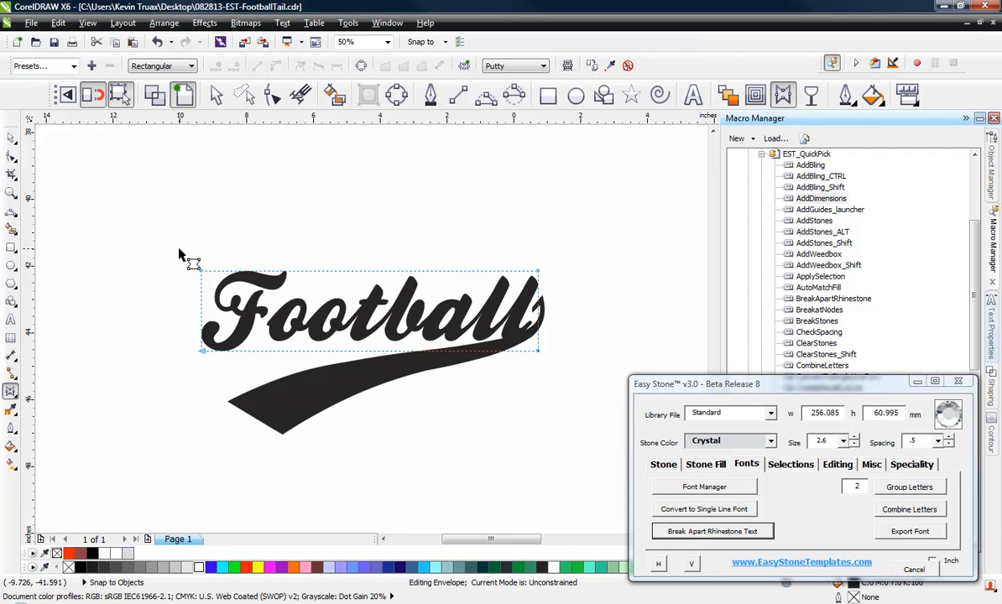
drag(178, 249, 567, 383)
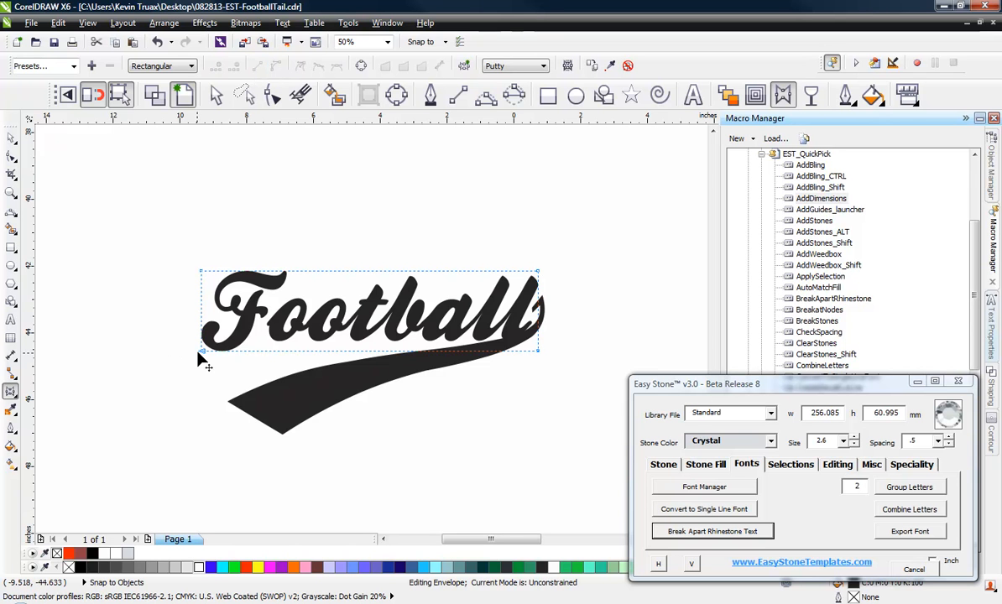
- Lower the envelope's bottom-left corner and raise its bottom-right corner so the text's base slopes along the tail
drag(201, 351, 201, 389)
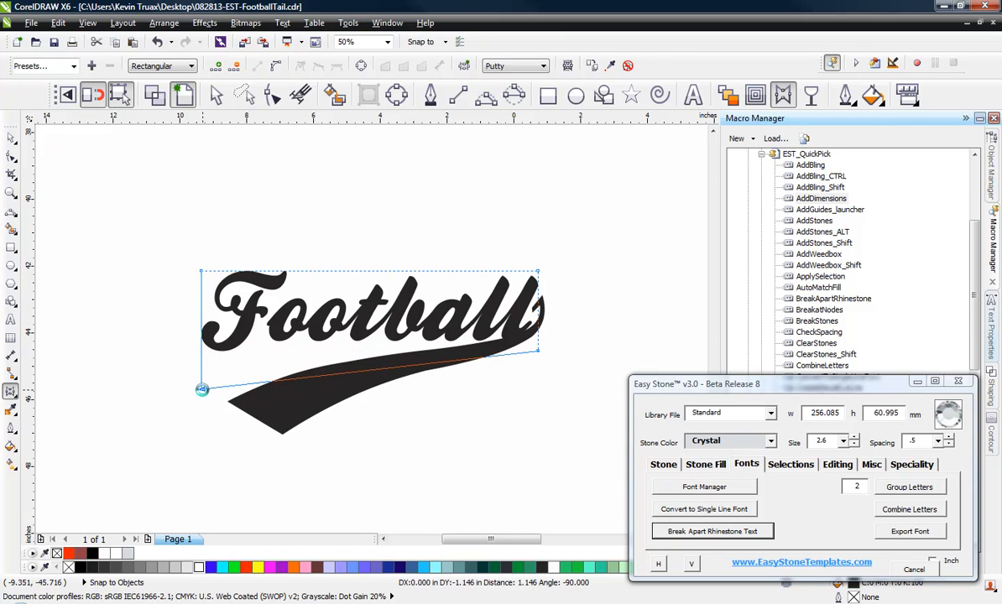
drag(538, 351, 538, 334)
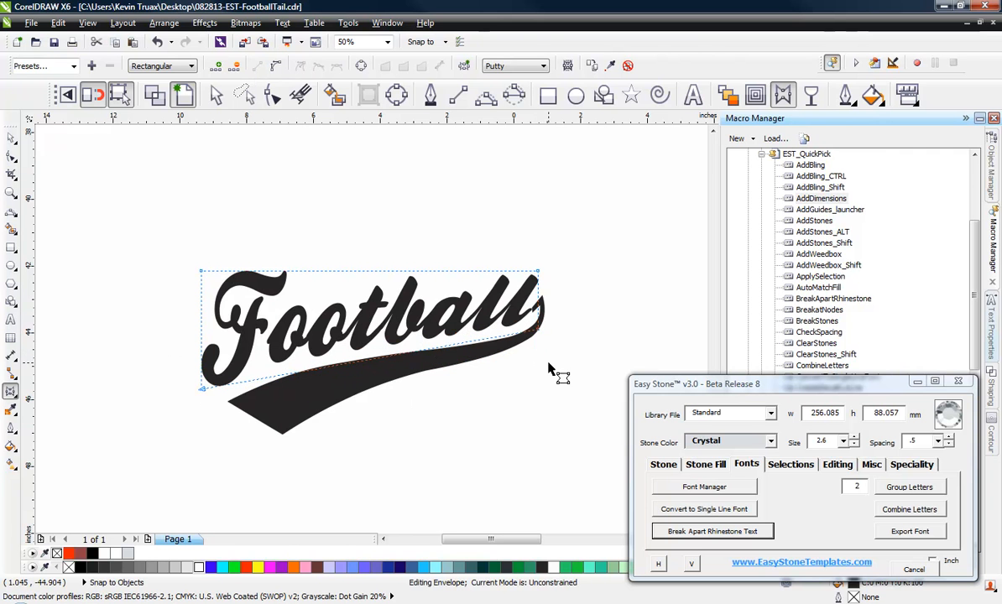
click(12, 139)
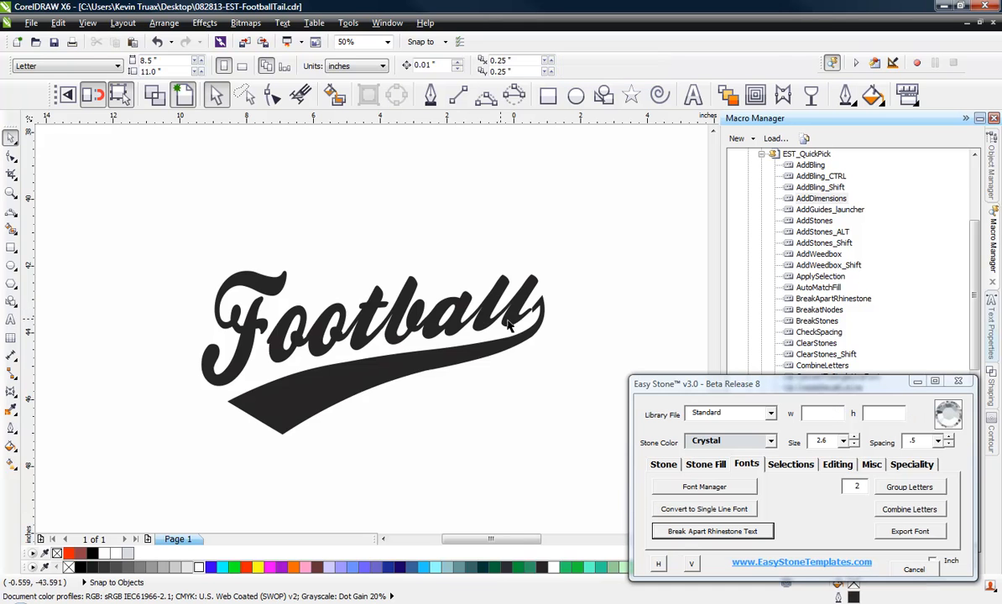
- Shift the Football text slightly right so its last letter meets the tail's tip
scroll(474, 304, up, 2)
scroll(532, 320, down, 2)
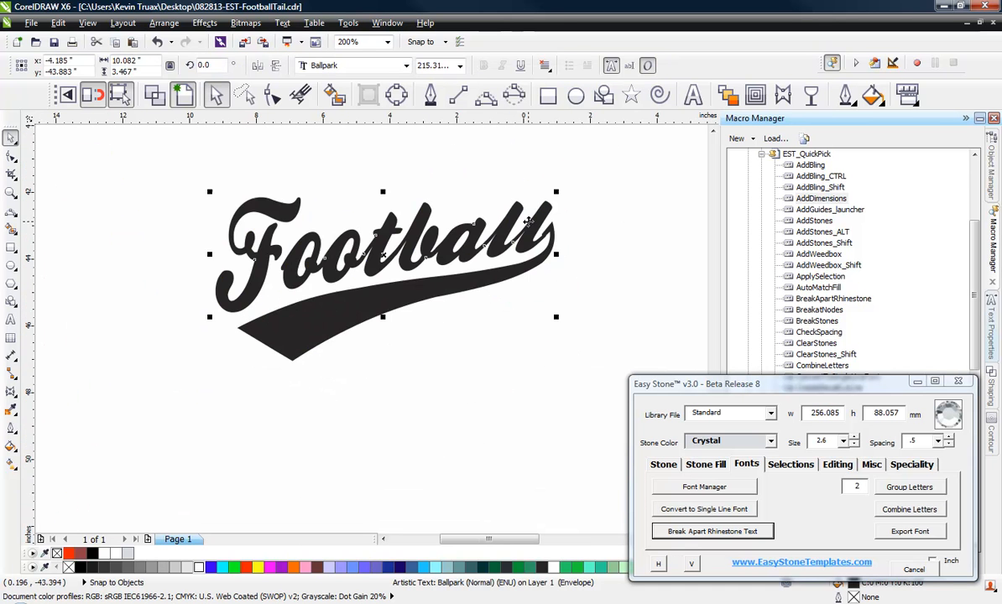
click(592, 269)
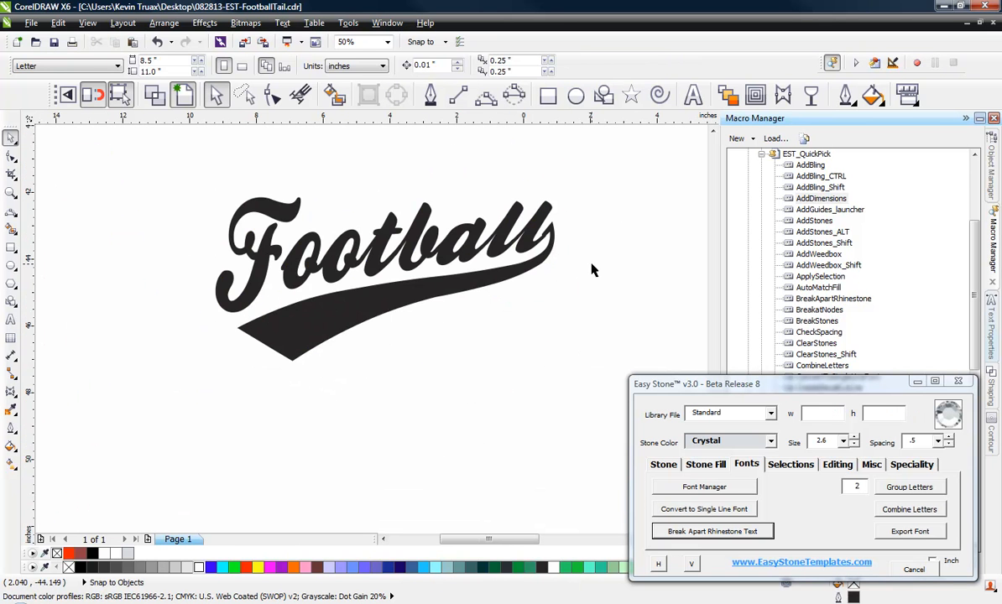
- Enlarge the tail to about 10.3 inches wide so its wide end extends past the letter F
click(317, 332)
drag(231, 367, 204, 382)
click(204, 420)
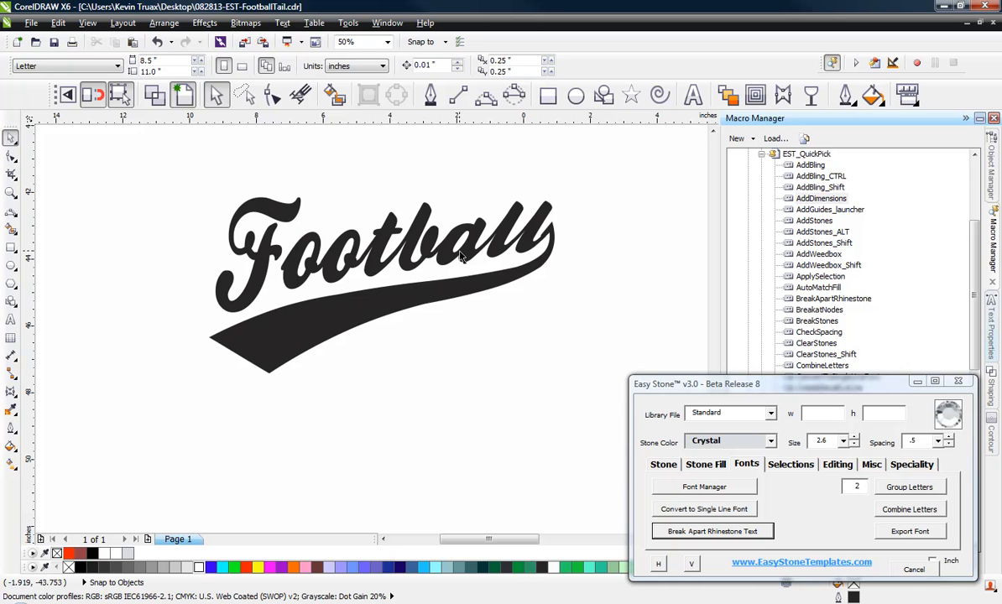
click(392, 302)
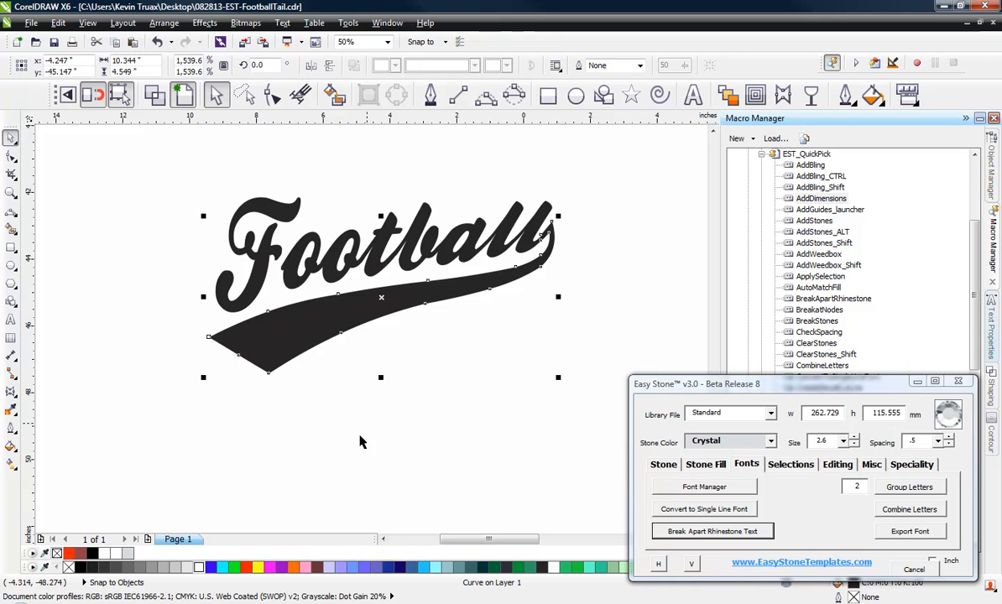
- Delete the surplus intermediate nodes along the tail's upper and lower edges and its wide end
click(335, 381)
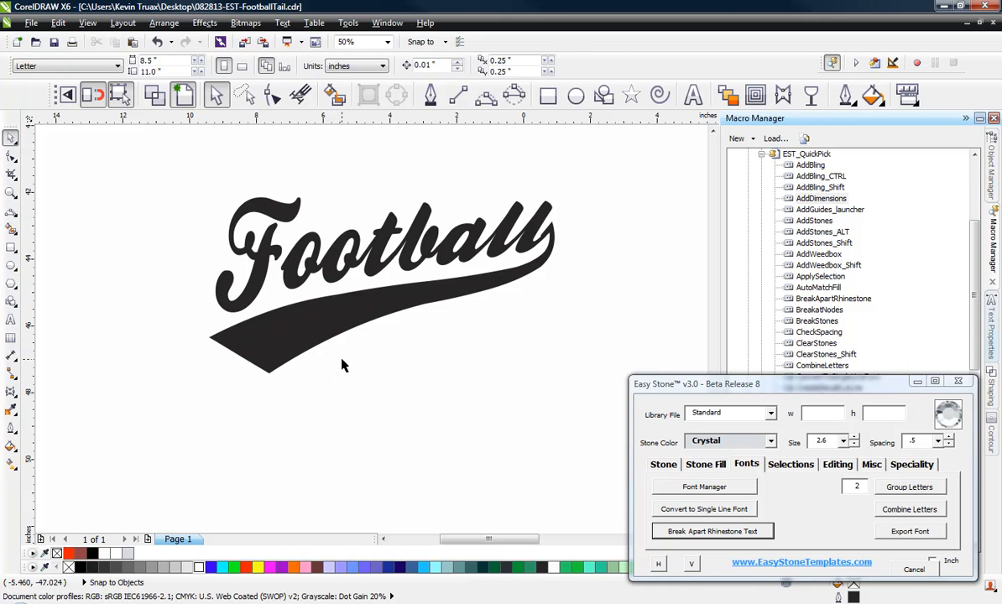
double_click(369, 321)
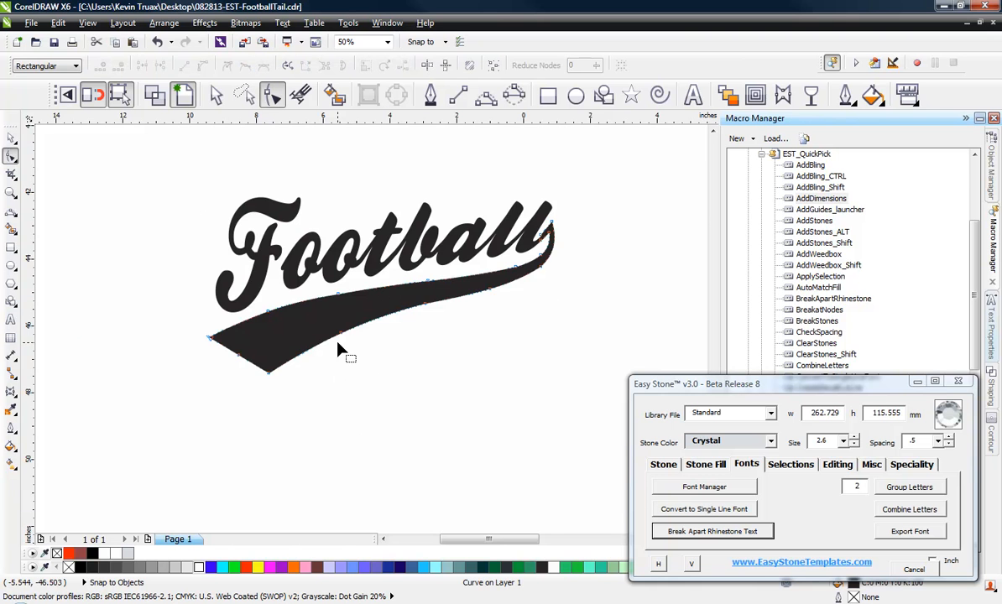
scroll(338, 351, up, 2)
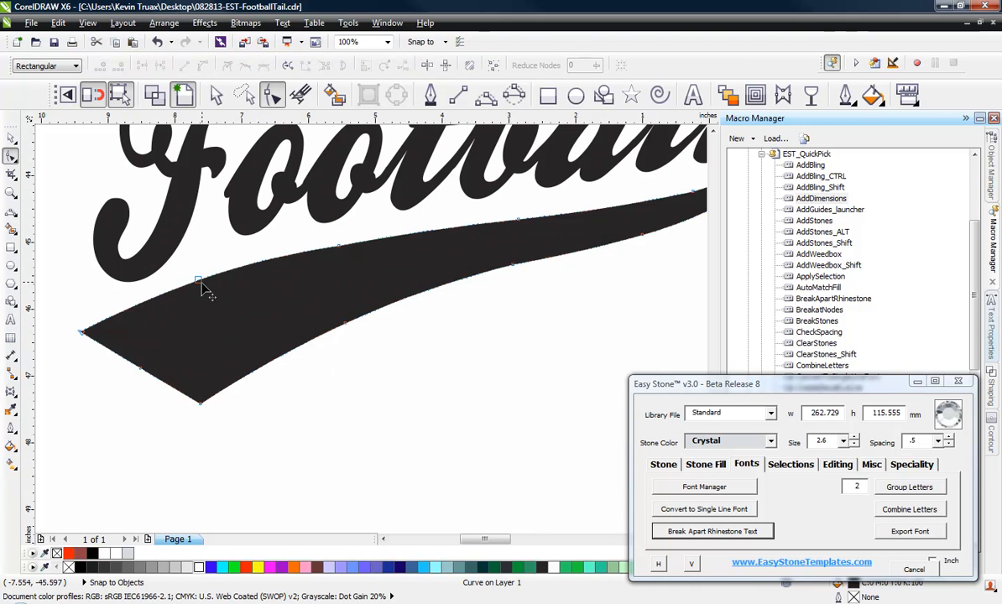
scroll(397, 248, down, 2)
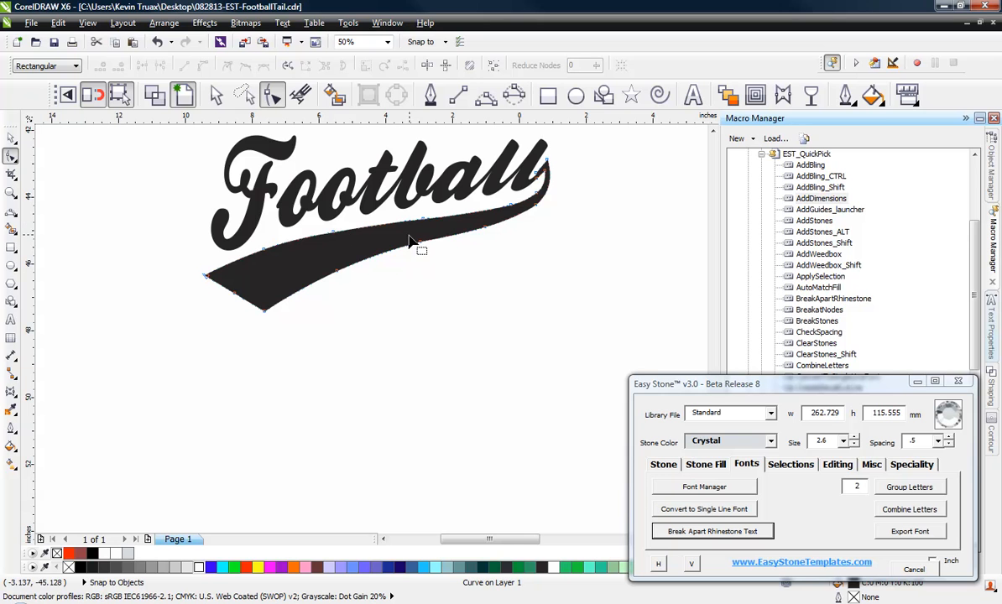
double_click(234, 293)
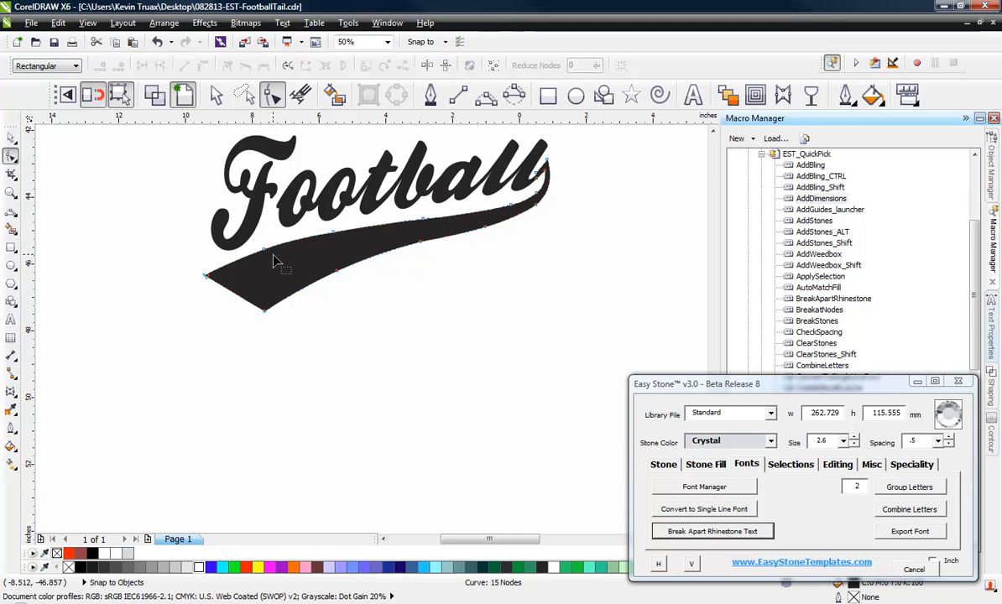
drag(370, 291, 379, 295)
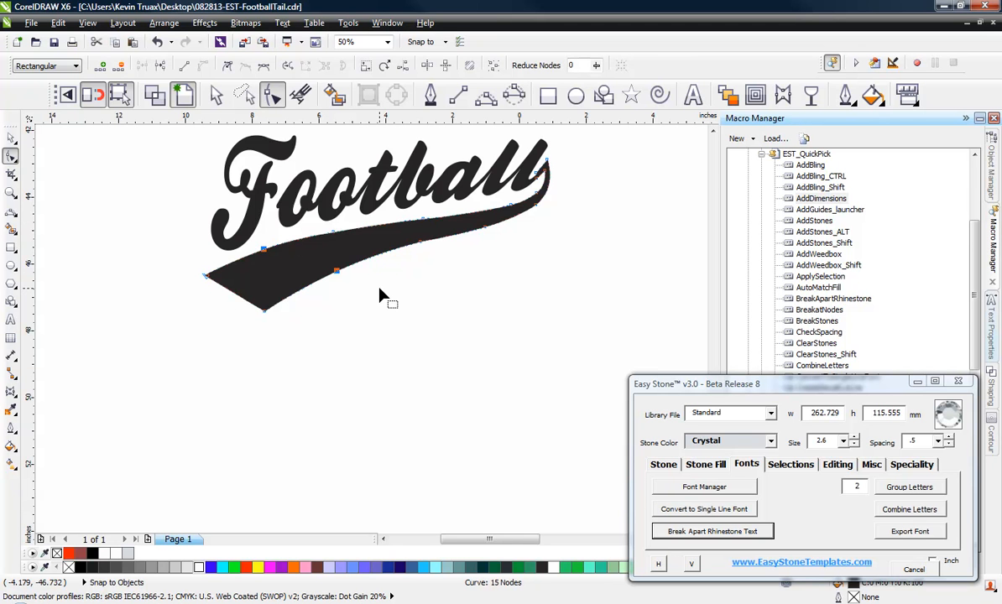
key(Delete)
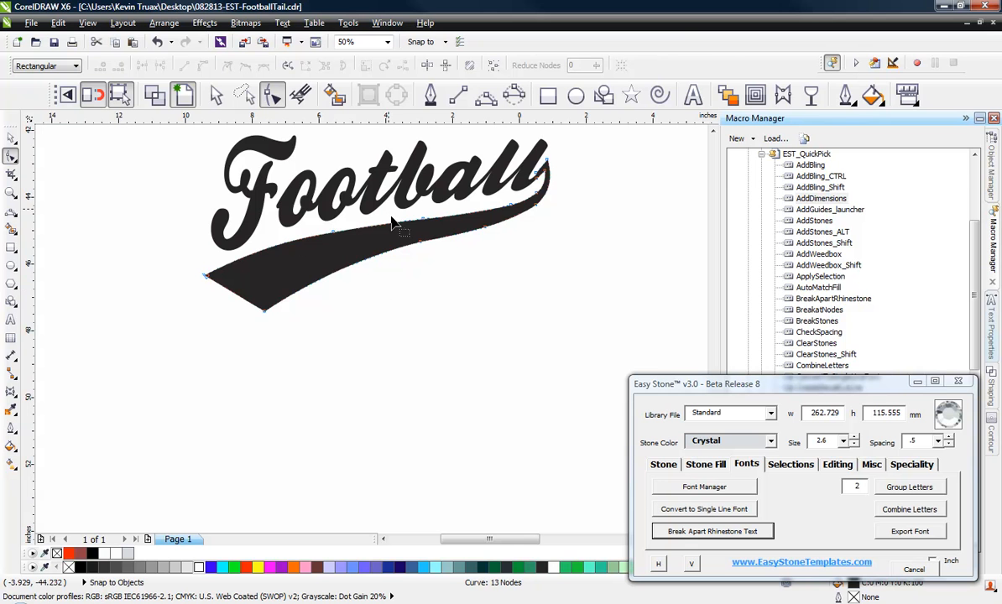
drag(477, 246, 478, 245)
key(Delete)
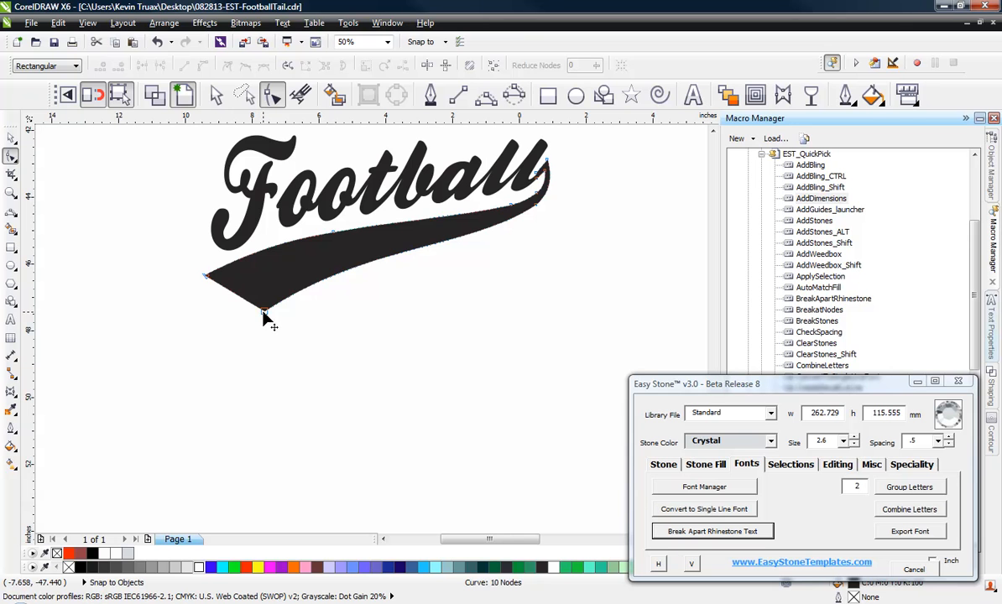
- Thicken the tail by lowering its bottom corner, bowing its lower edge and shifting the node at its outer bend down and outward
mouse_move(267, 311)
mouse_down()
mouse_move(266, 342)
mouse_move(256, 313)
mouse_up()
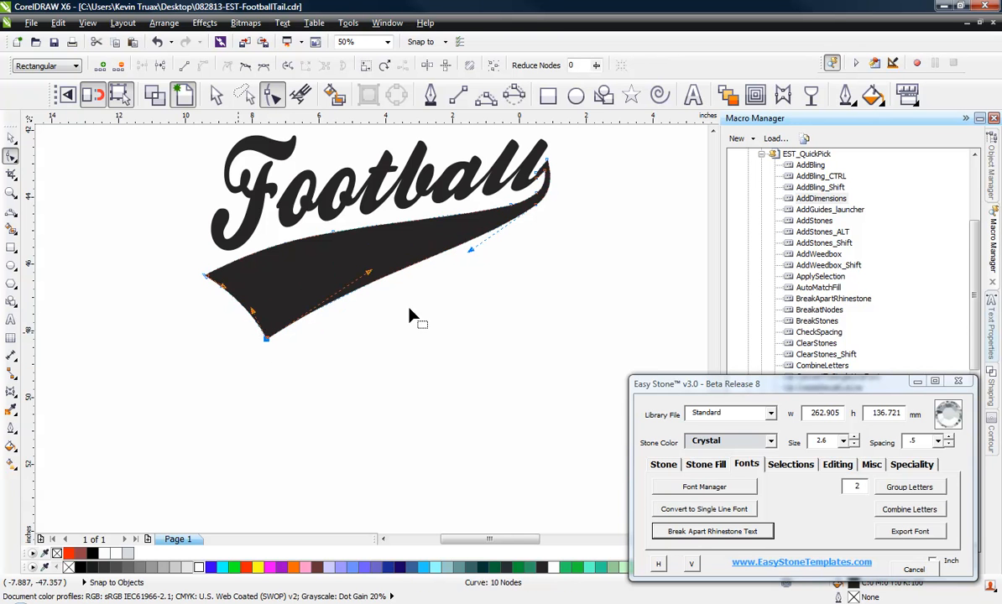
drag(369, 274, 319, 270)
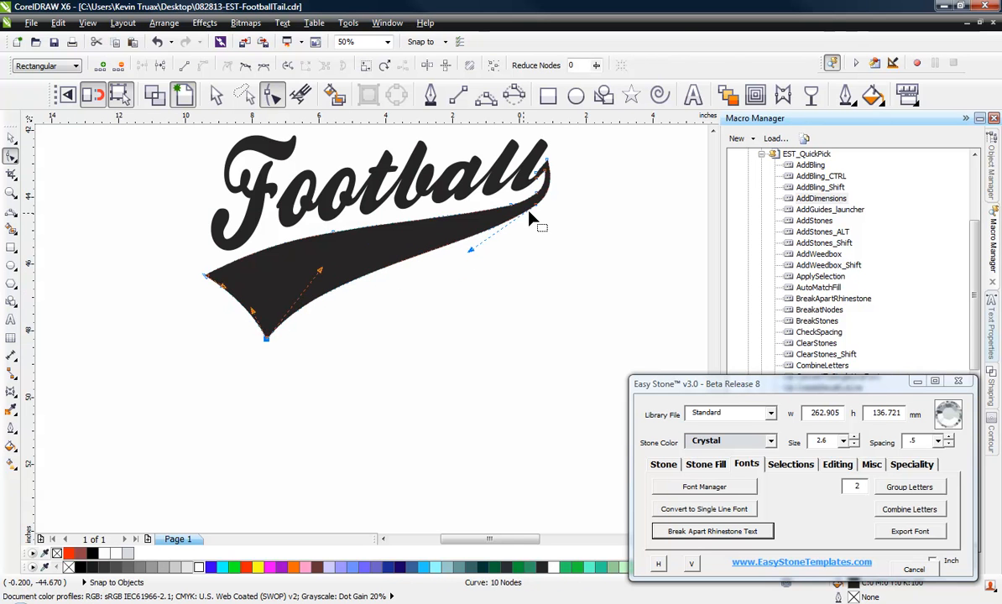
drag(538, 211, 548, 221)
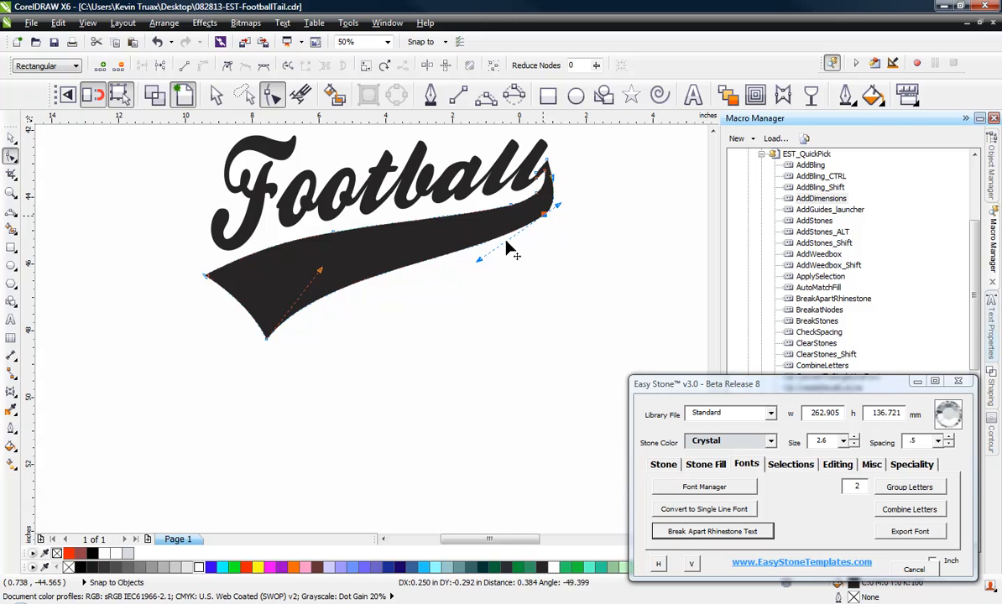
drag(508, 249, 508, 249)
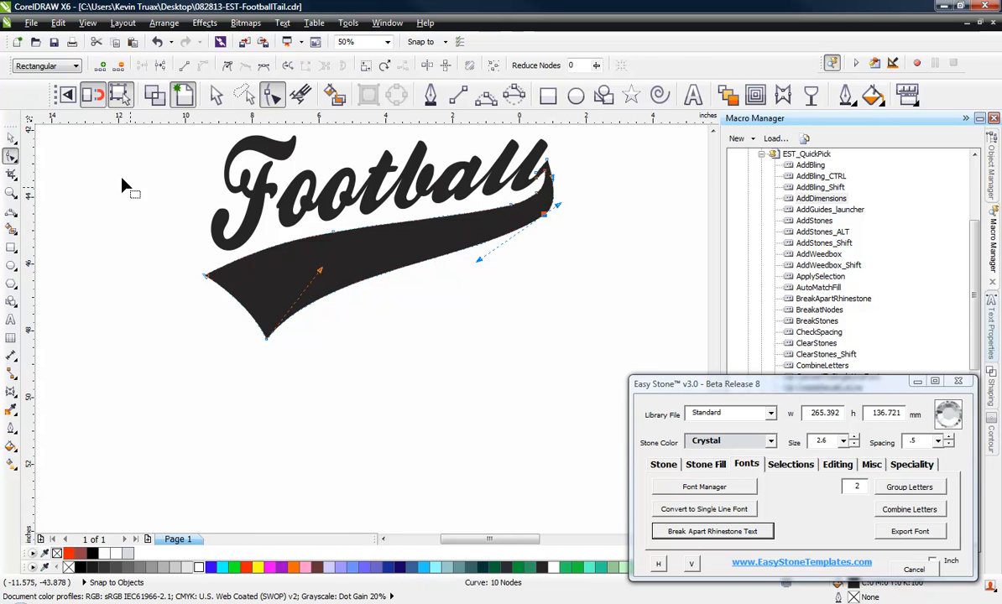
click(11, 136)
click(331, 298)
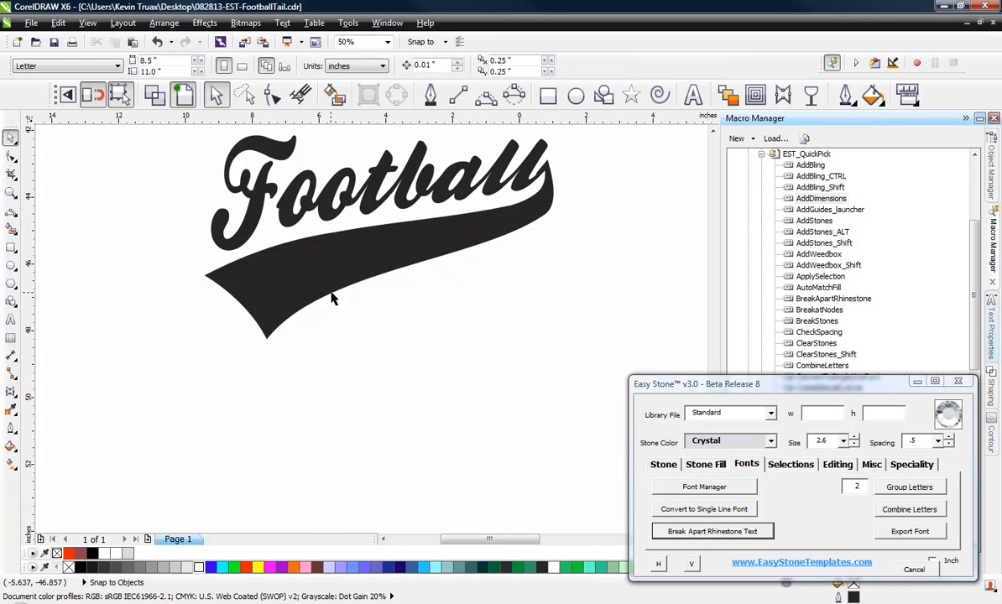
- Remove the node at the tail's outer bend so the lower edge runs as one smooth curve up to the tip
key(F10)
click(538, 221)
double_click(544, 216)
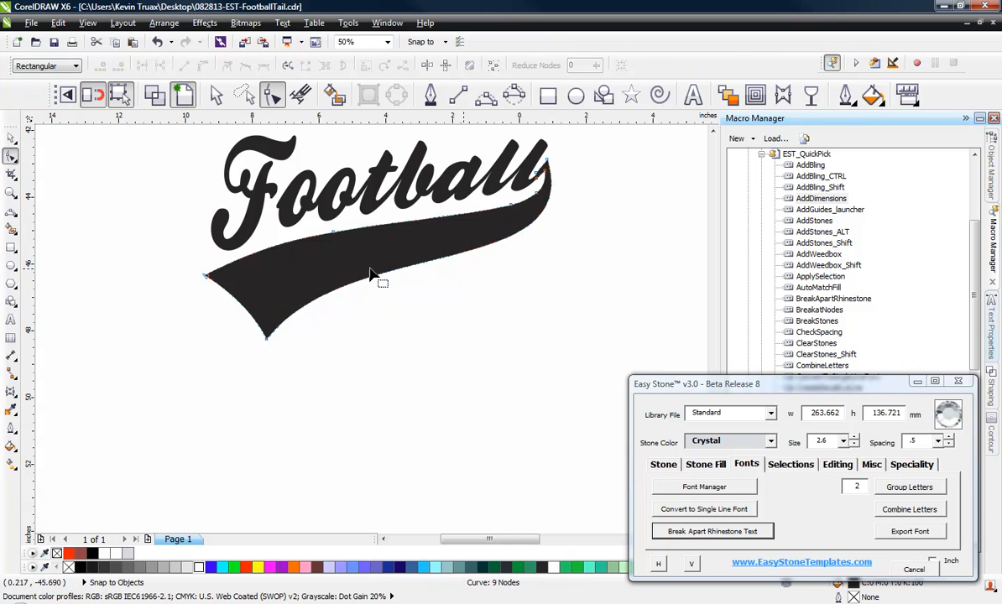
click(11, 136)
click(354, 327)
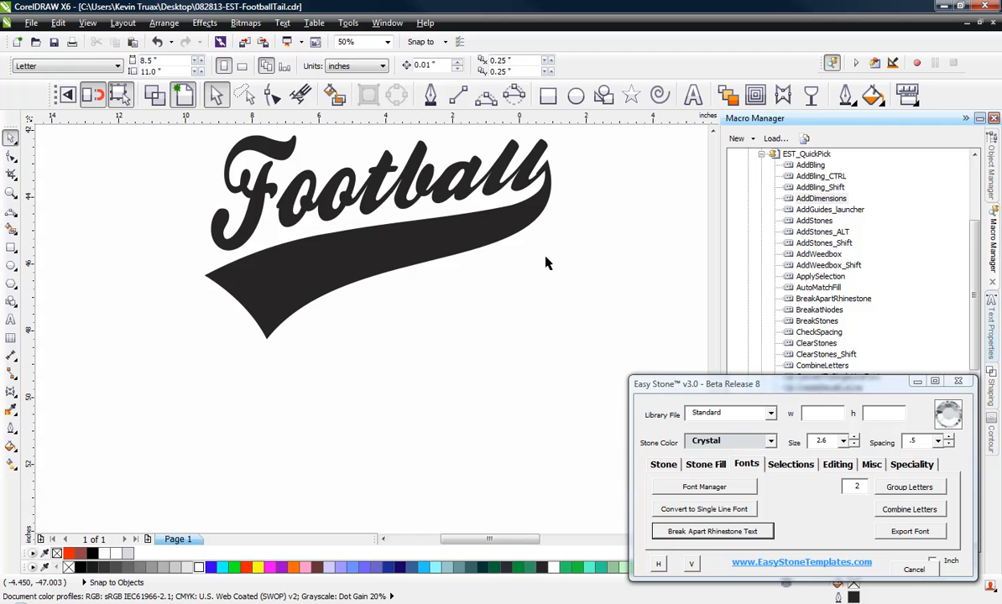
- Scale the Football text and the tail together proportionally to a width of 9.5 inches
scroll(287, 342, down, 1)
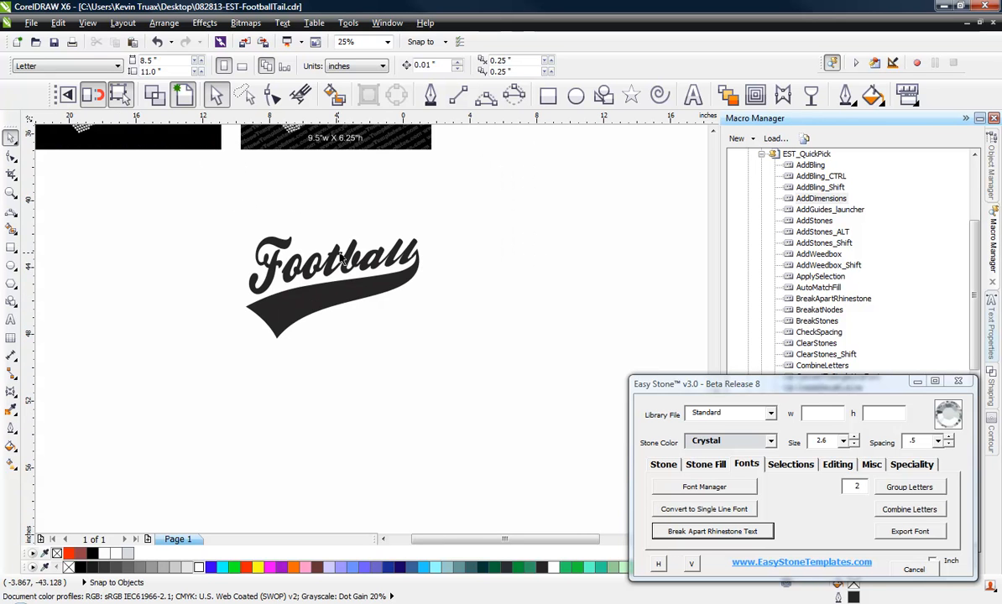
scroll(340, 256, up, 1)
drag(574, 183, 94, 464)
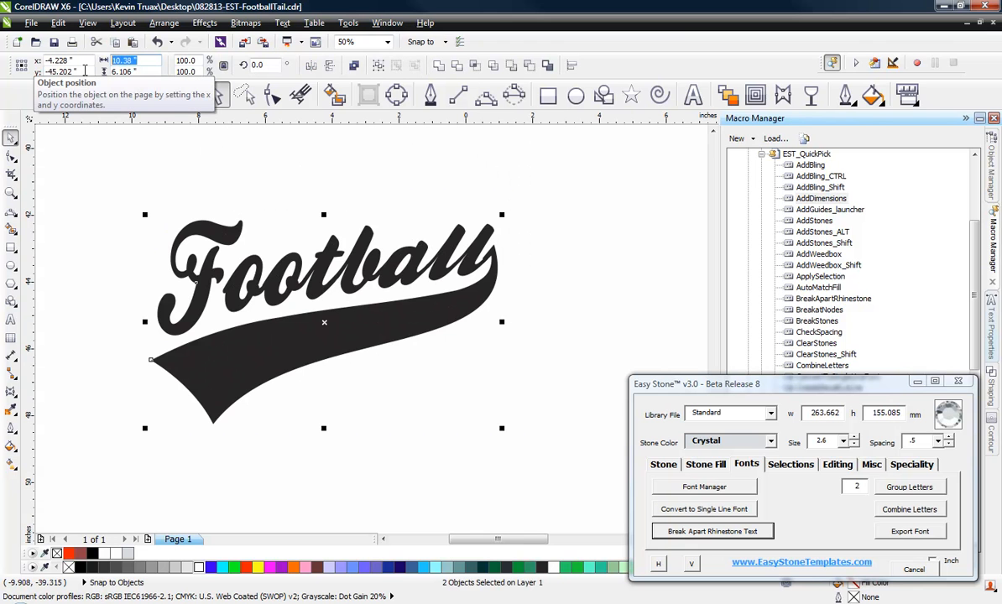
text(9.5)
key(Return)
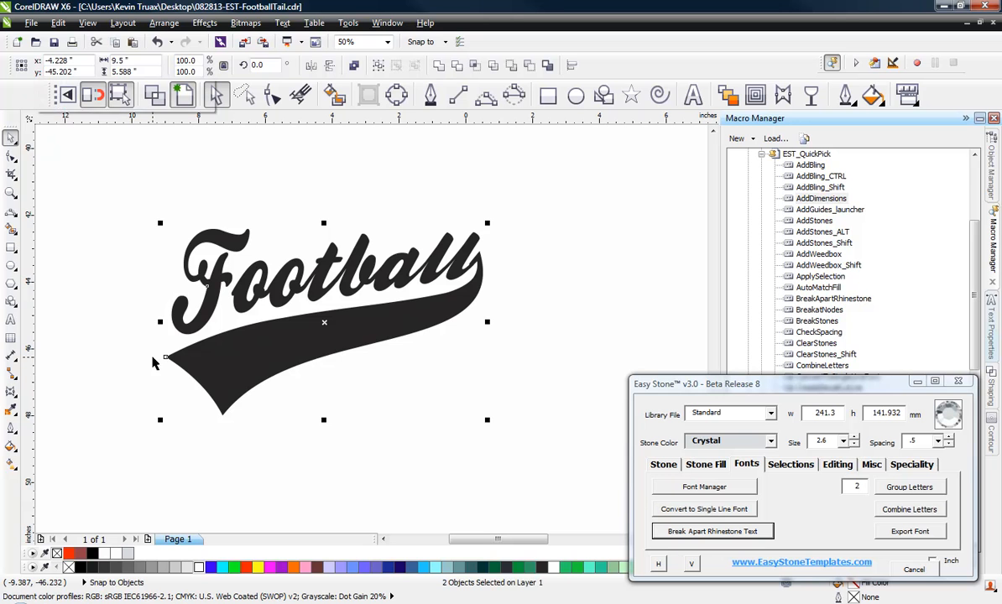
click(280, 202)
- Place a copy of the tail in the empty area below the Football design
click(356, 349)
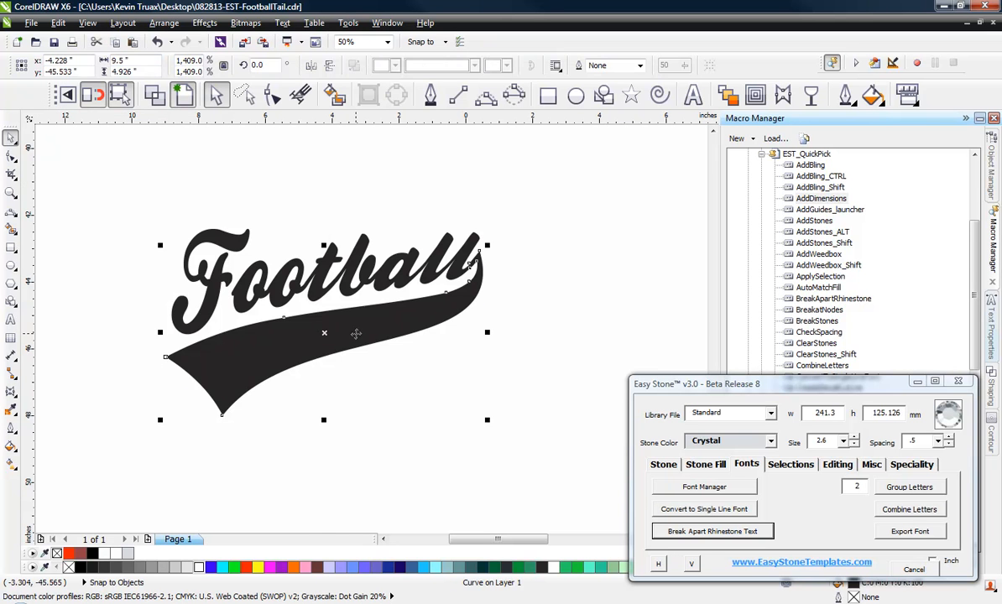
drag(356, 334, 495, 473)
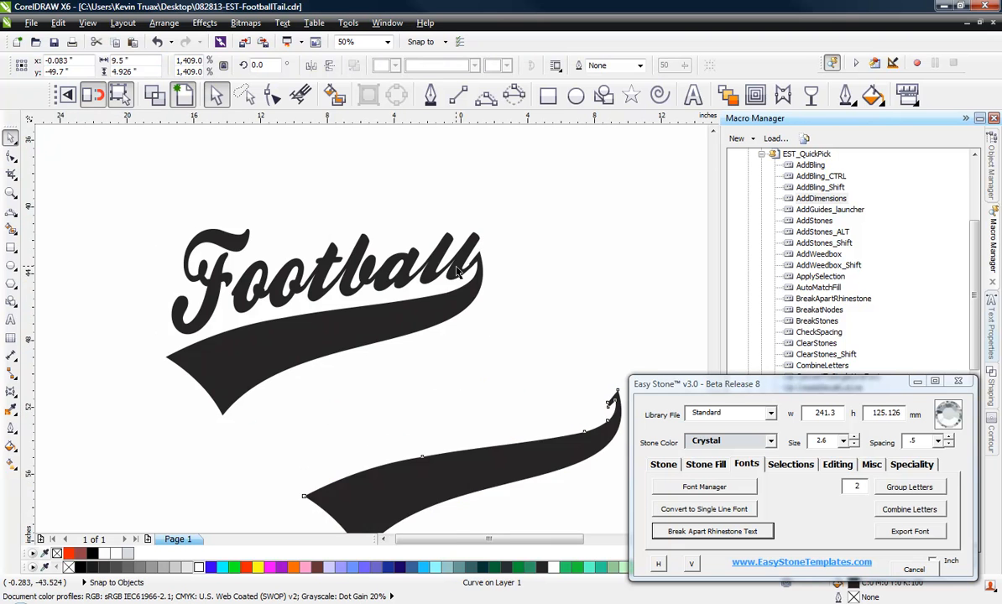
scroll(458, 268, down, 2)
scroll(488, 371, up, 1)
scroll(482, 255, up, 1)
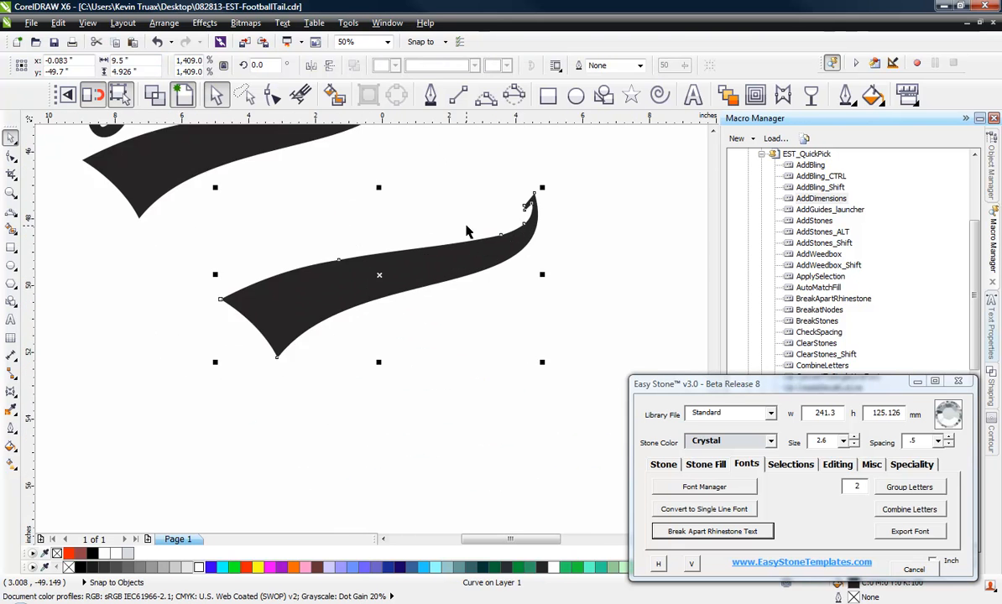
scroll(467, 232, up, 1)
scroll(499, 235, down, 1)
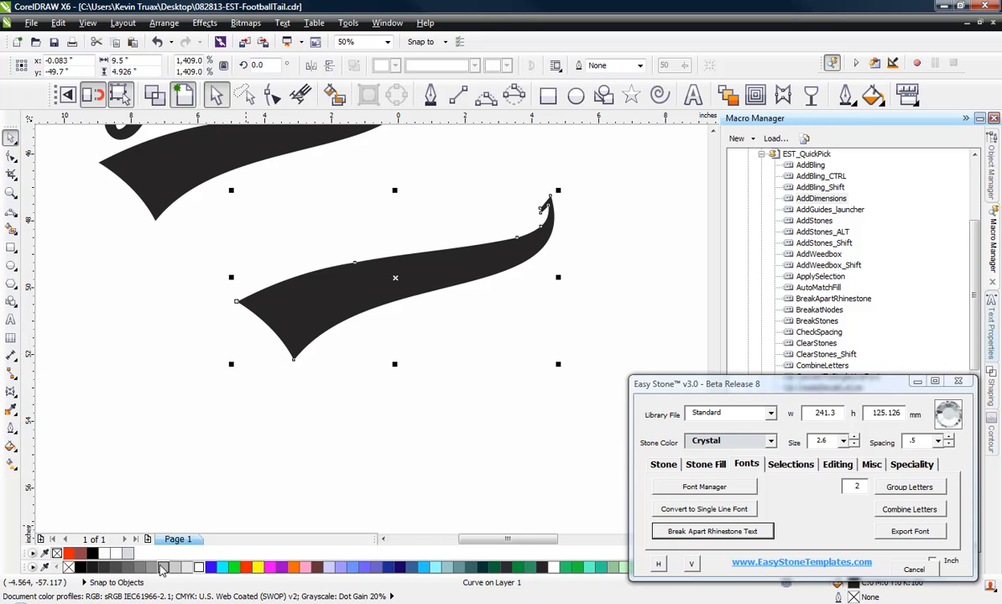
- Remove the copied tail's fill and give it a red outline
click(69, 569)
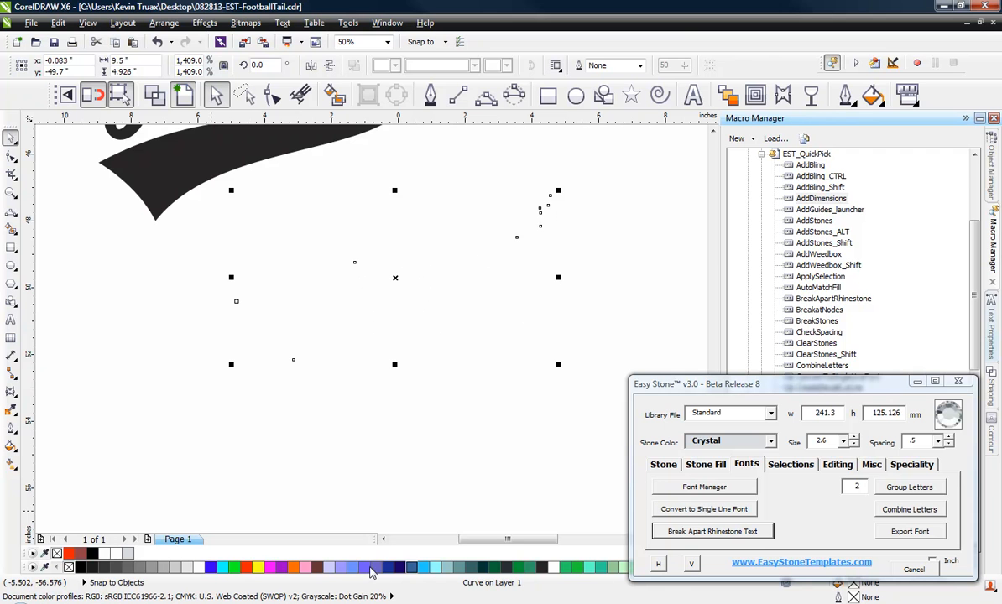
right_click(247, 569)
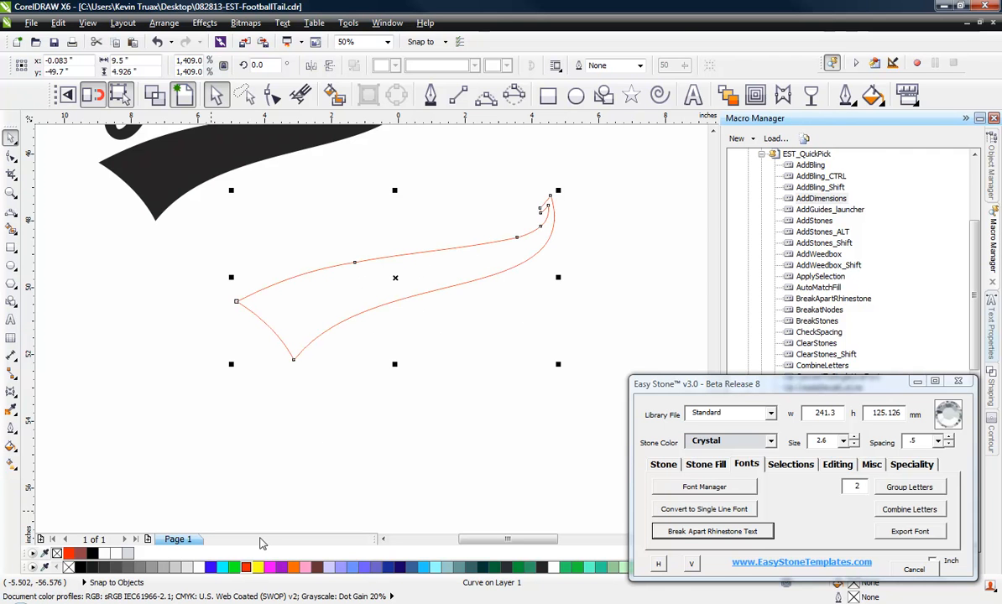
click(356, 250)
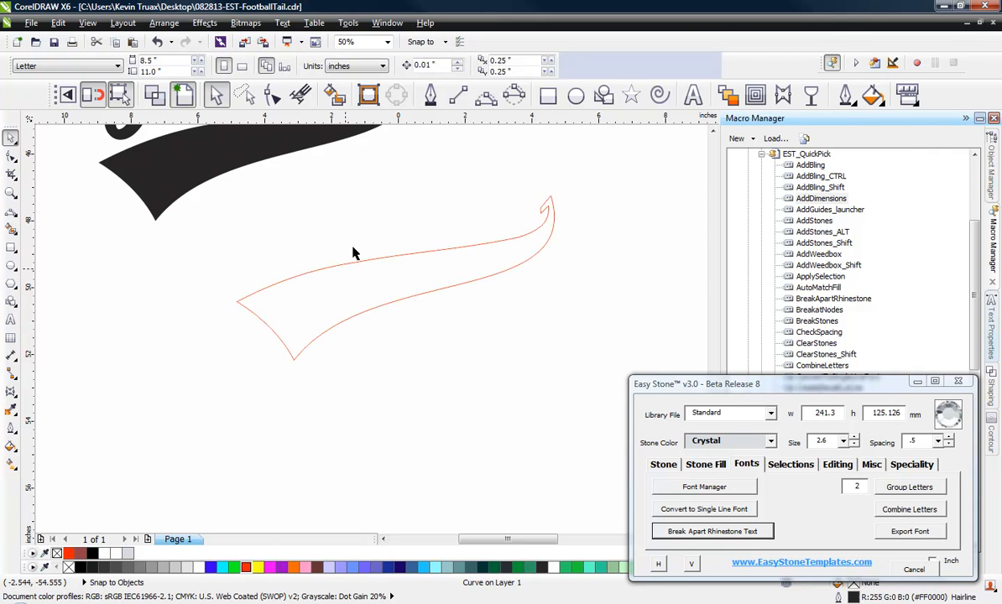
- Break the copied tail's outline at the wide end's upper corner node and the tip's inner node using Easy Stone's Break at Nodes
double_click(333, 286)
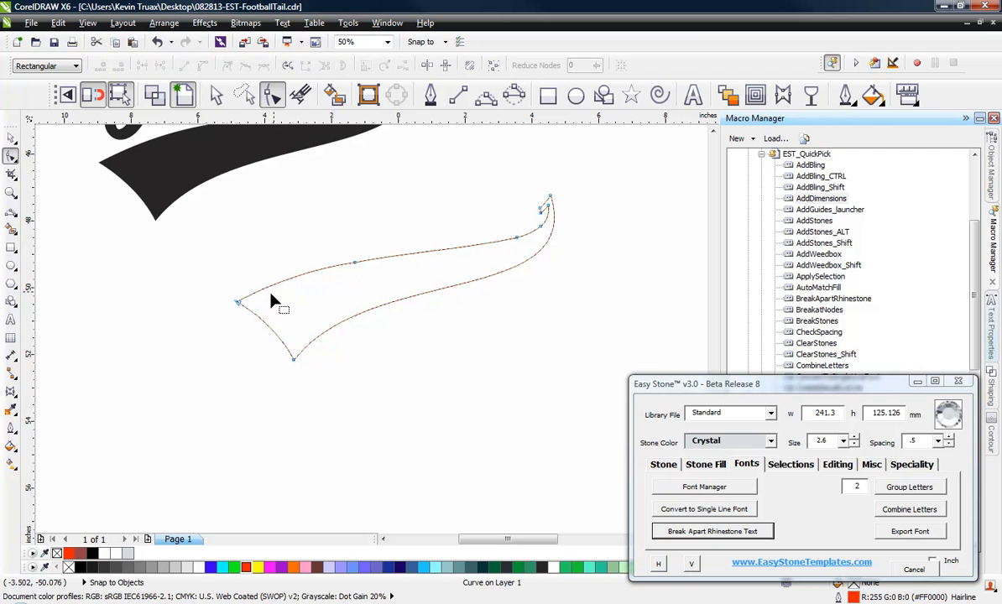
click(237, 303)
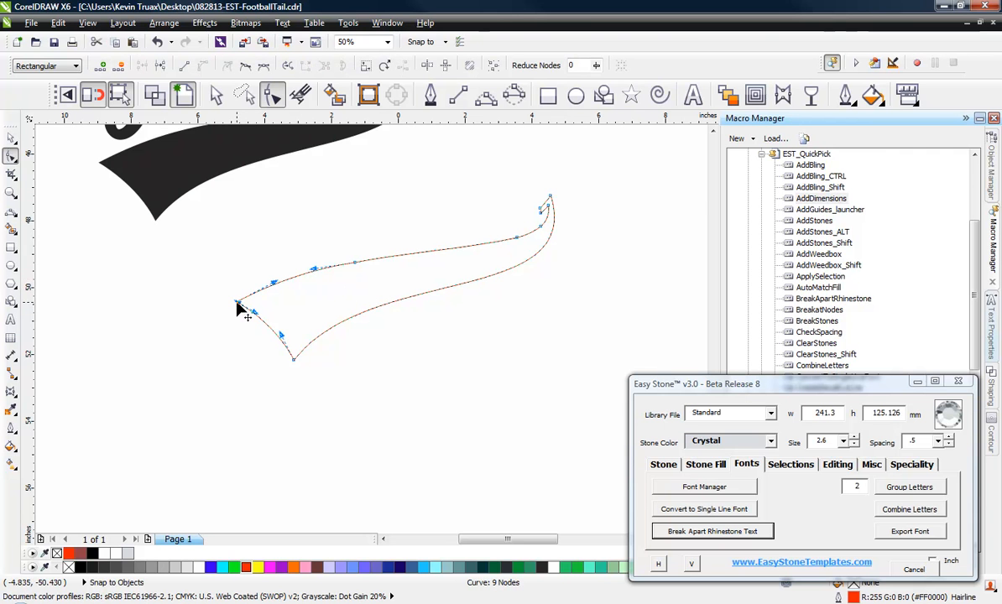
click(546, 208)
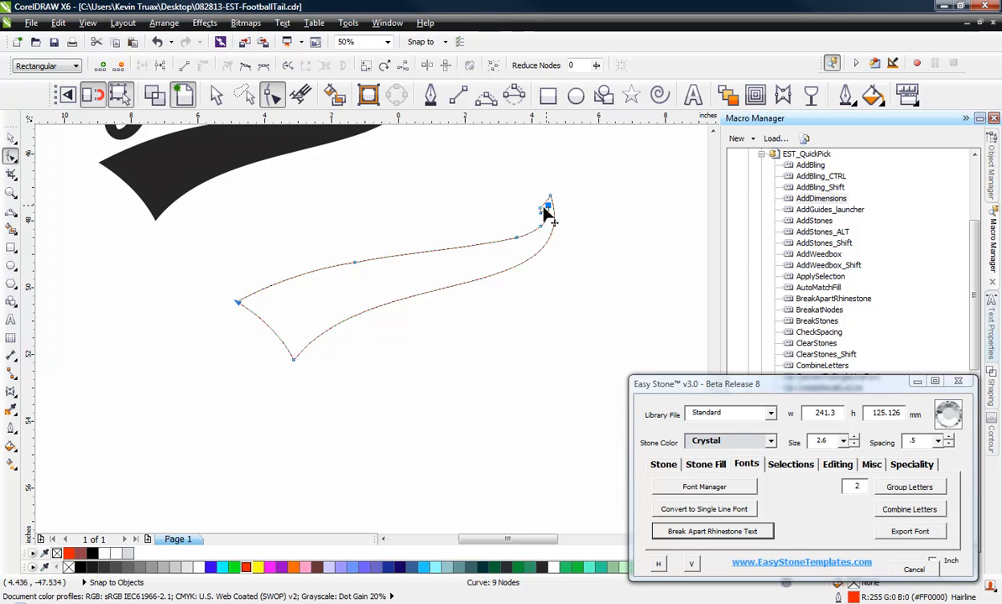
click(836, 466)
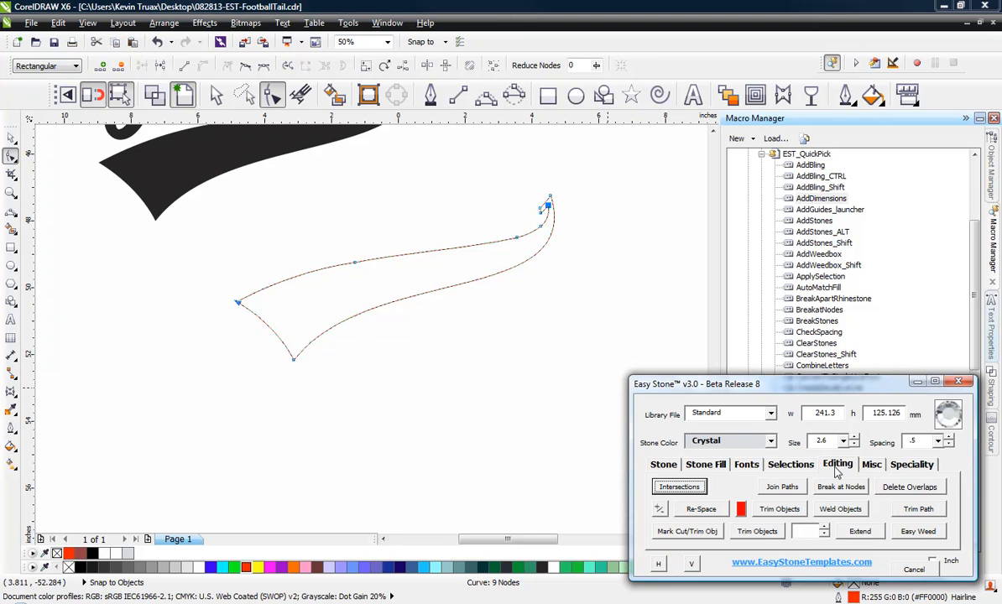
click(837, 489)
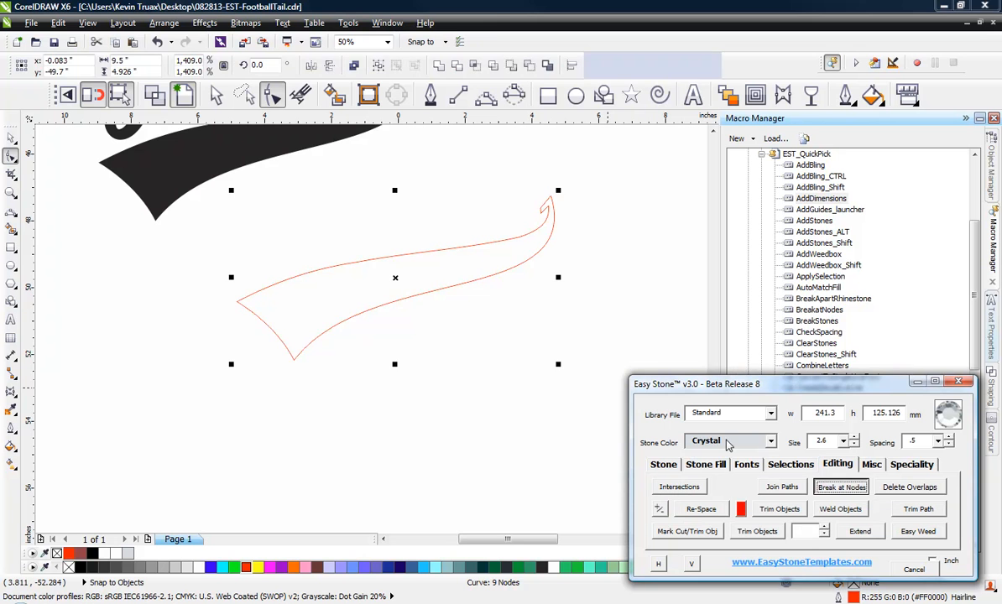
click(498, 334)
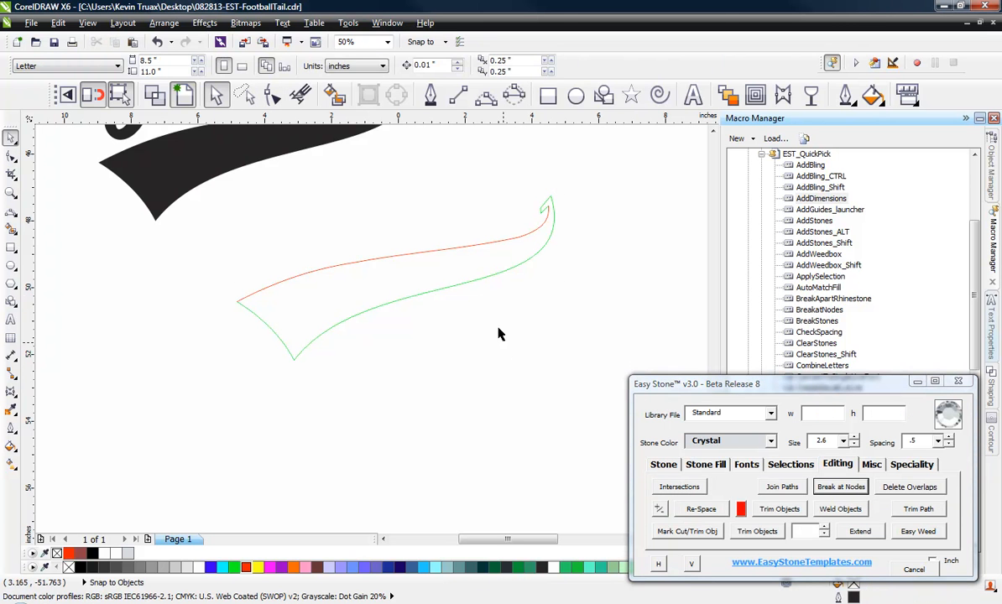
- Apply an outside contour with 16 steps and a 3.9 mm offset to the copied tail's red upper curve
click(482, 280)
click(404, 279)
click(379, 259)
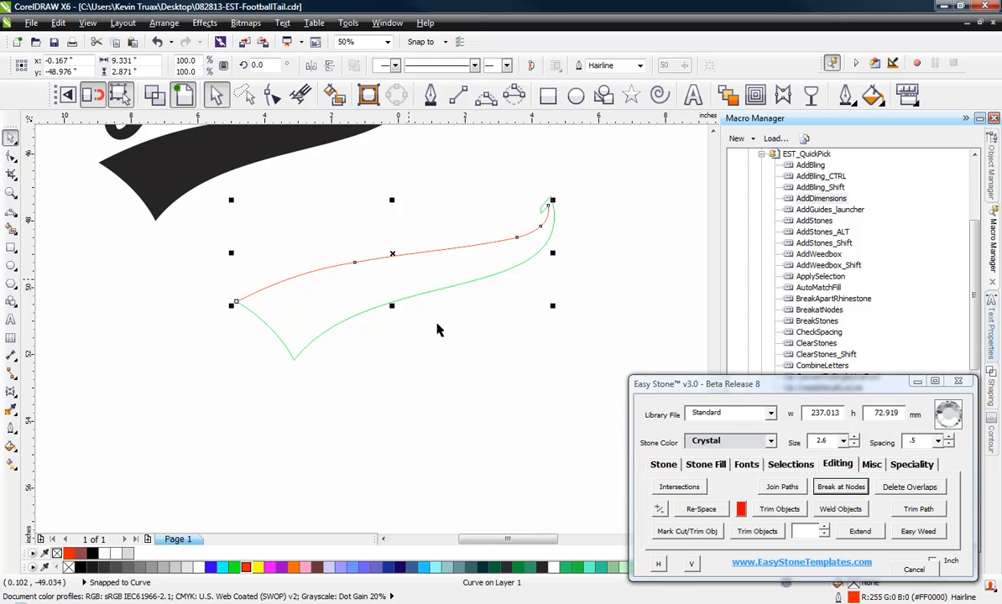
click(458, 249)
click(755, 97)
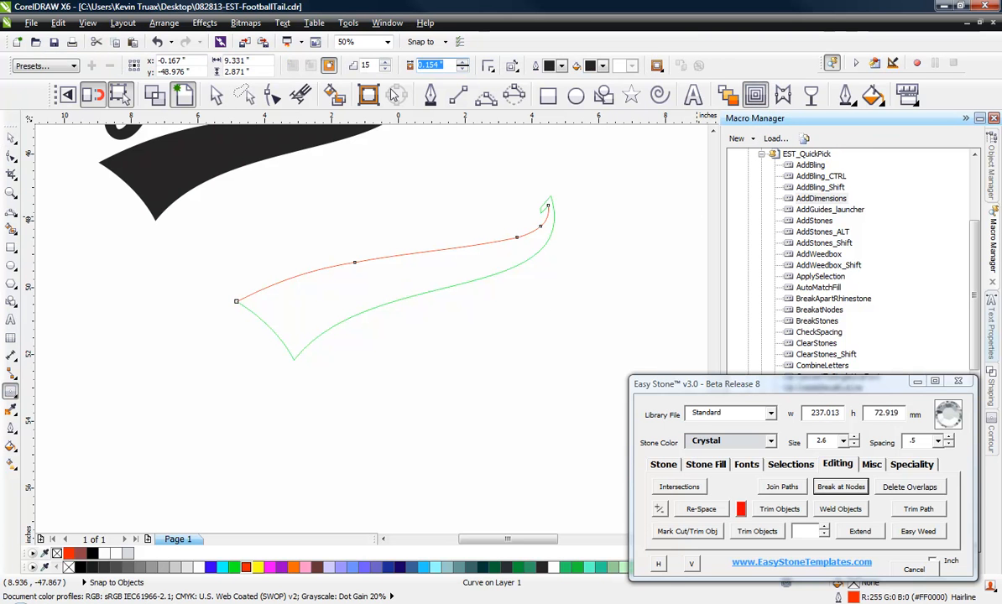
text(.9mm)
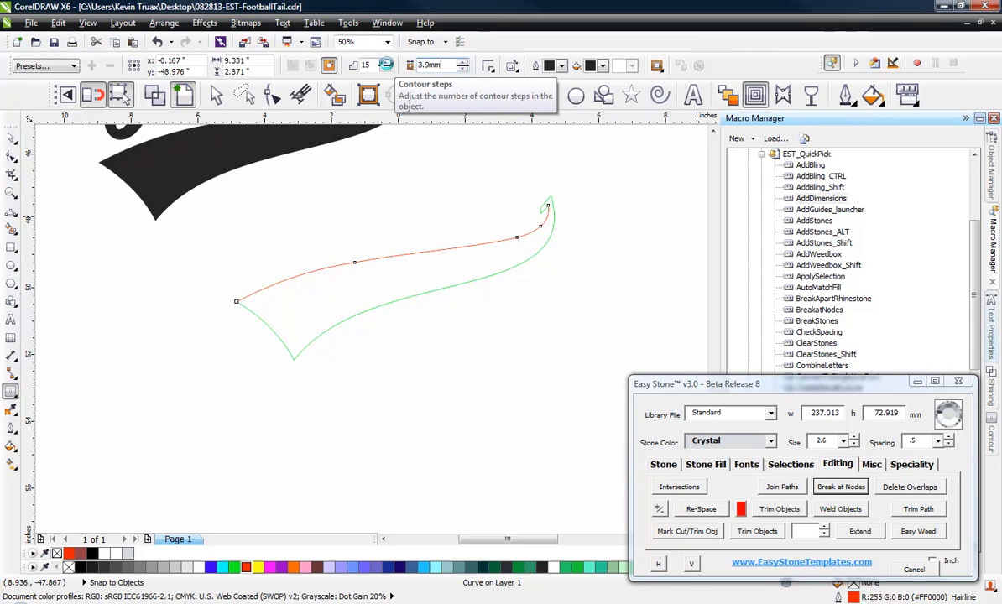
click(386, 62)
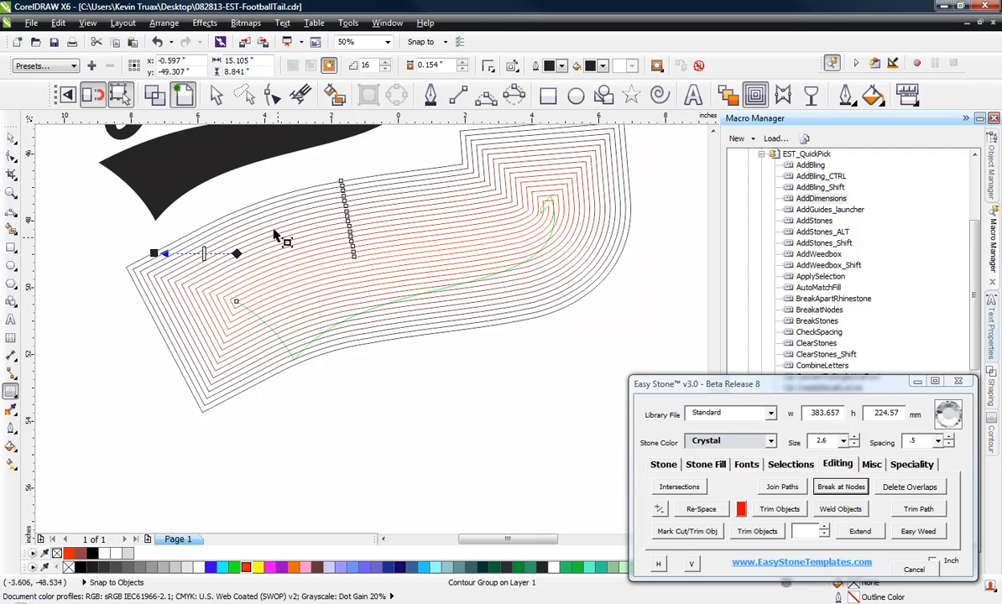
- Break the tail's contour group apart from its original red curve
click(10, 137)
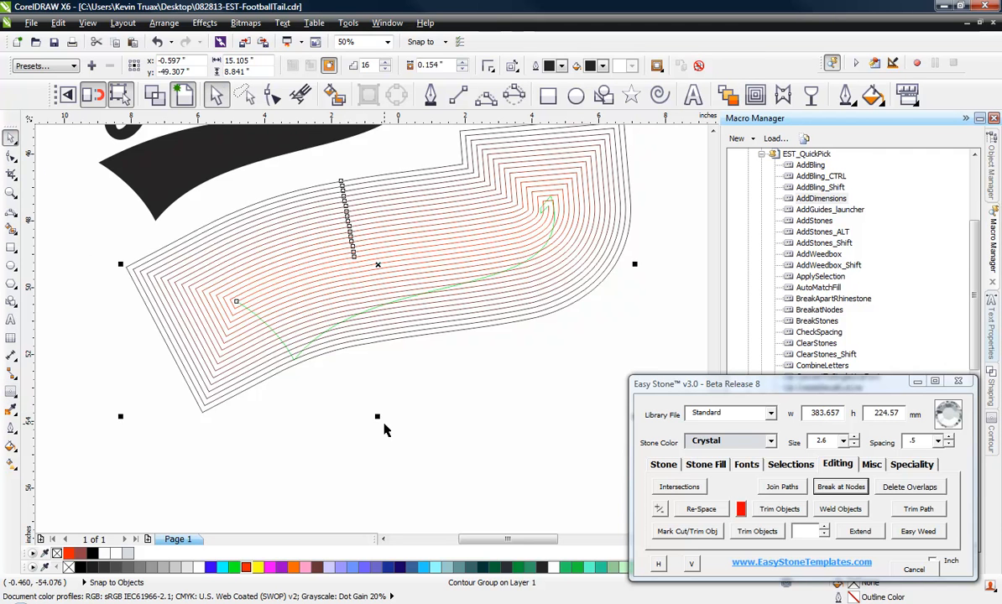
click(385, 430)
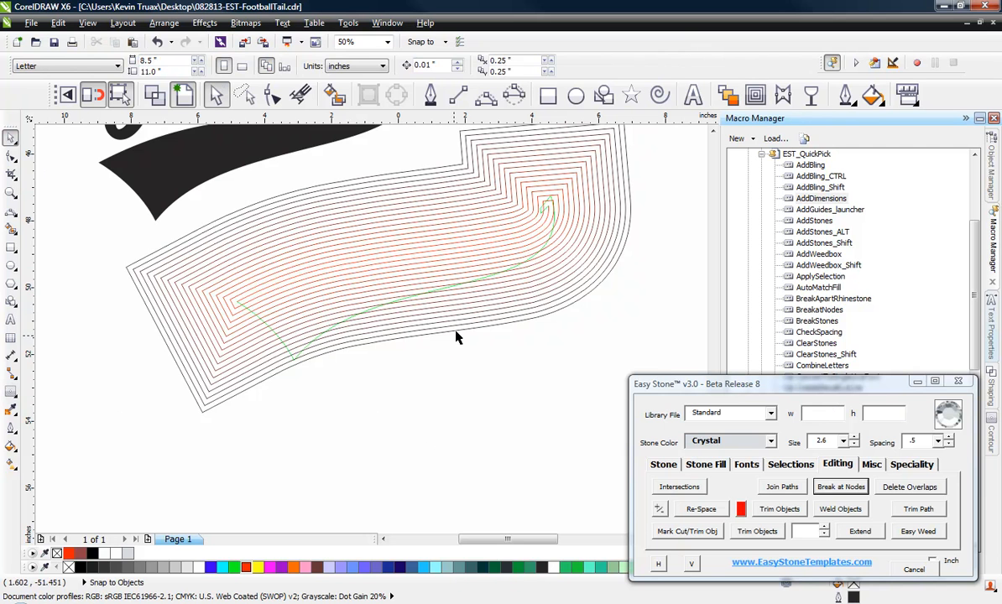
click(457, 336)
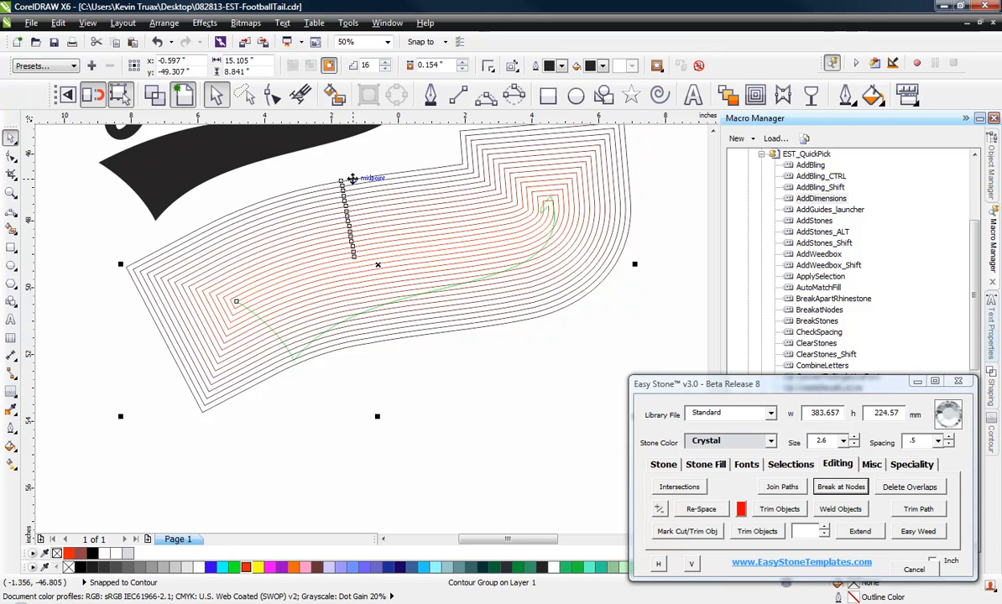
right_click(461, 329)
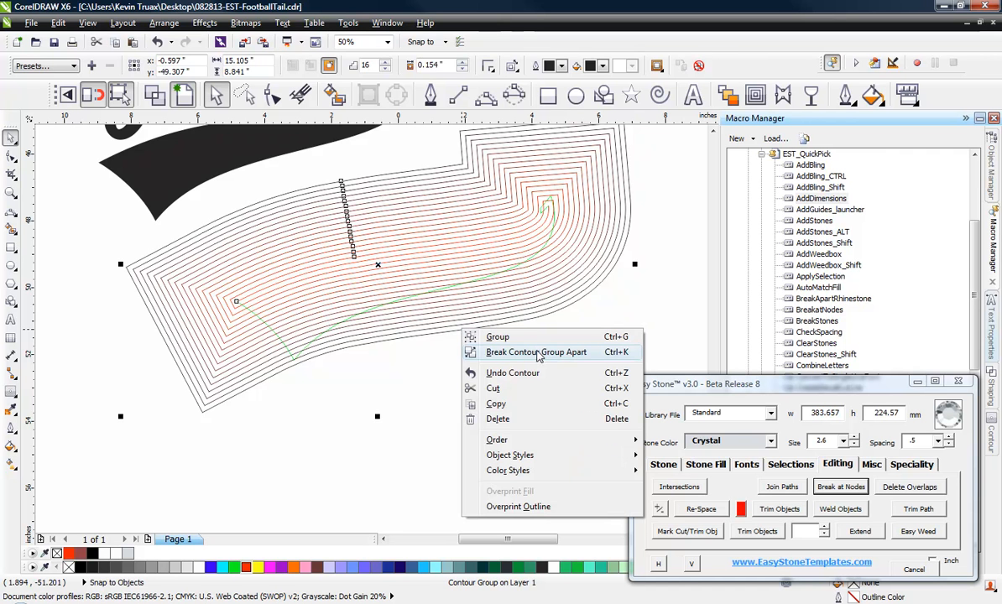
click(537, 353)
- Ungroup the separated contour lines into individual curves
right_click(489, 310)
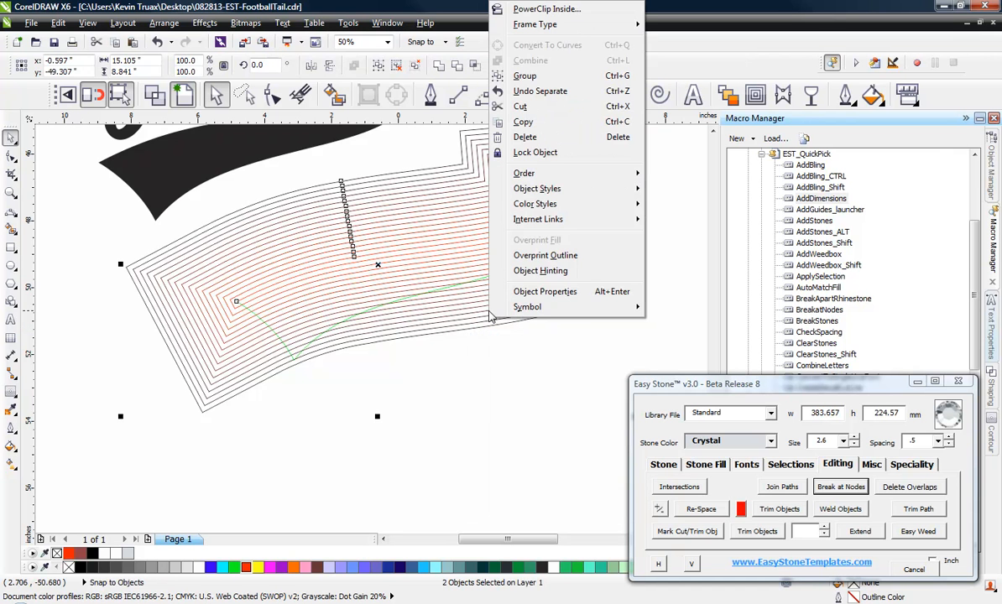
click(475, 391)
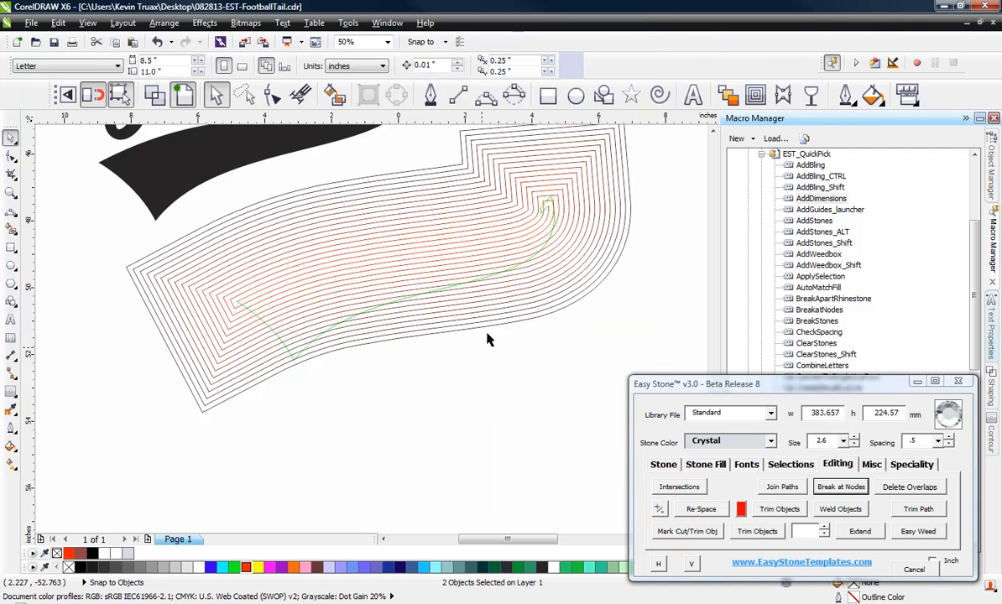
click(492, 325)
right_click(492, 326)
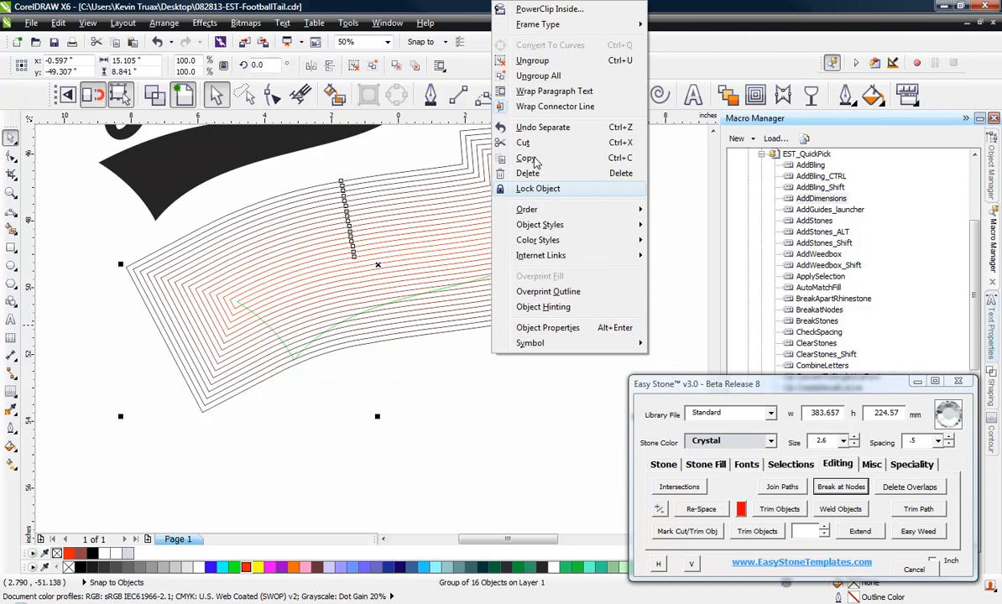
click(555, 66)
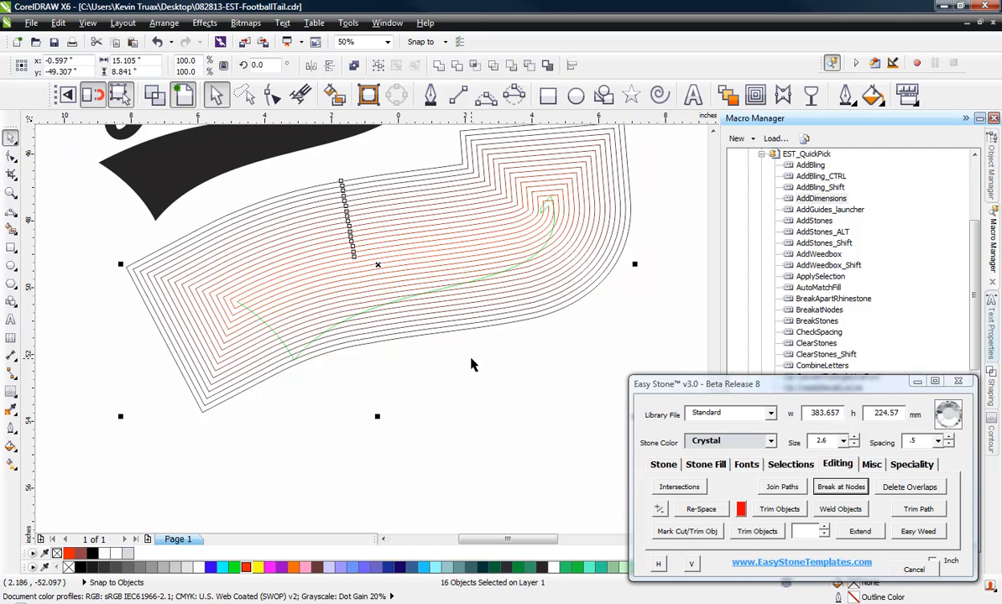
- Try moving the outermost contour line away from the set, and undo the move
click(441, 347)
drag(443, 338, 264, 357)
key(ctrl+z)
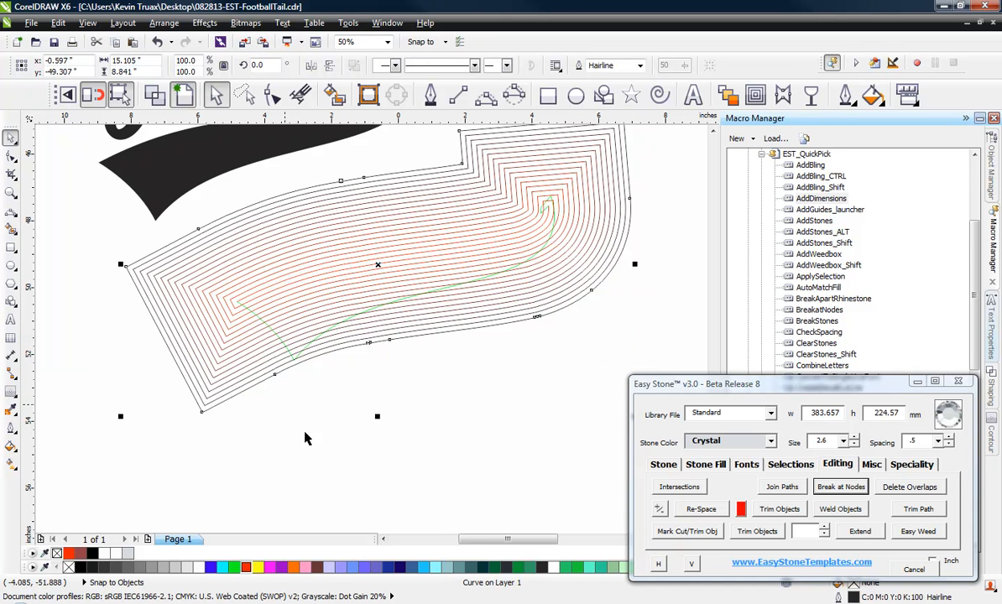
click(329, 442)
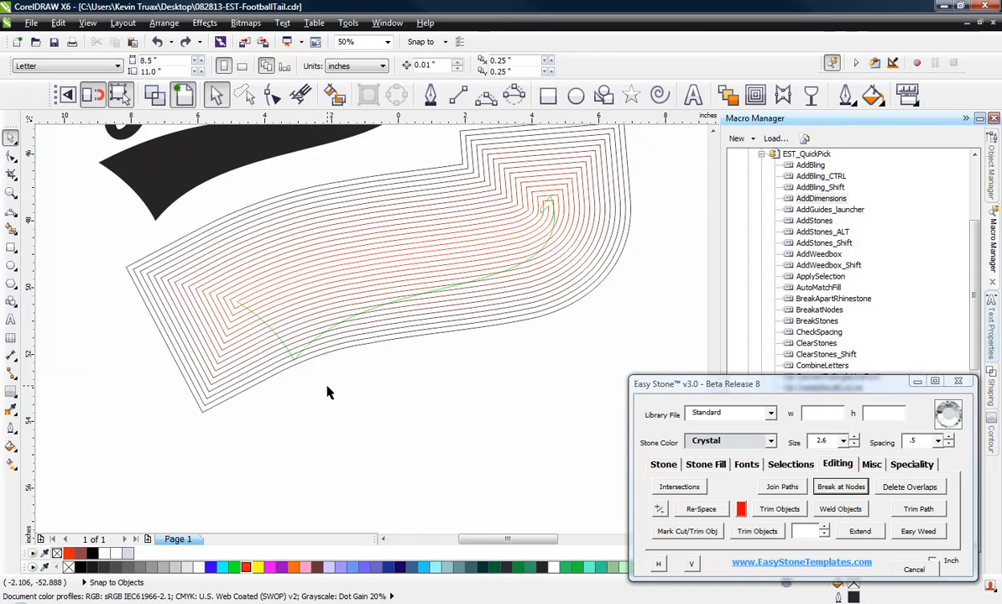
- Mark the tail's green lower outline as the cutting object with Easy Stone's Mark Cut/Trim Obj
scroll(282, 385, up, 2)
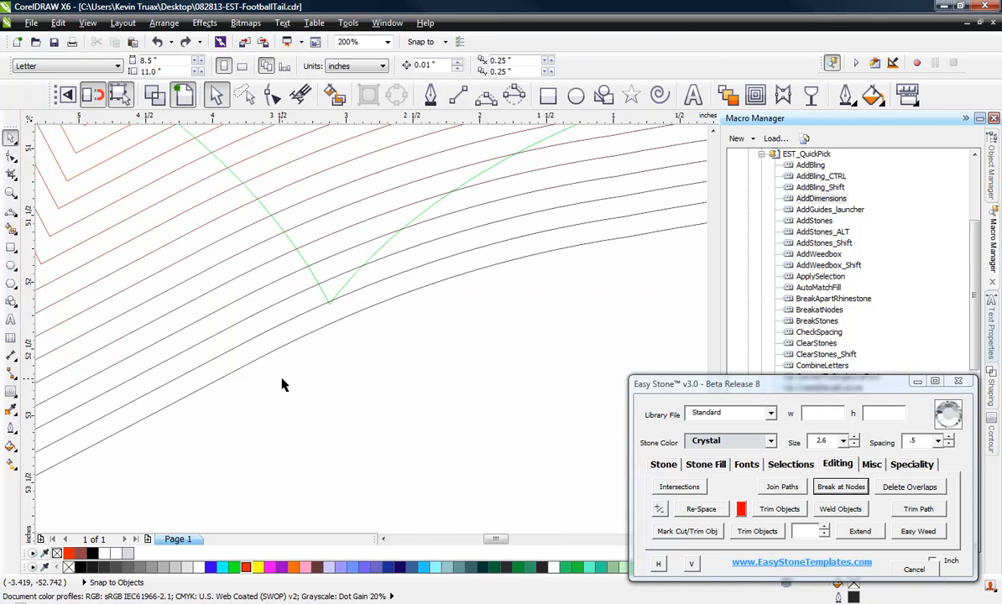
click(311, 274)
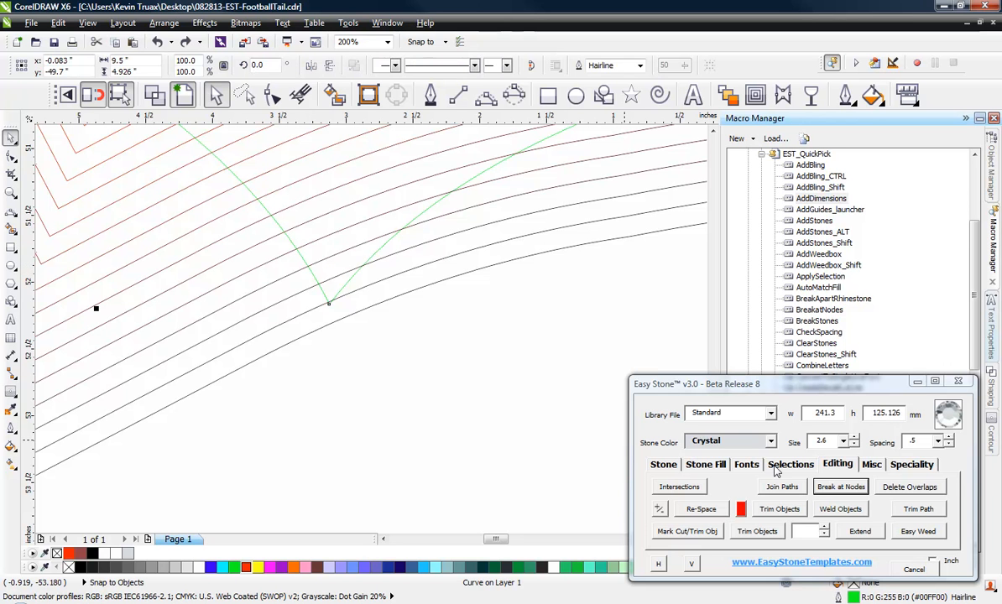
click(826, 463)
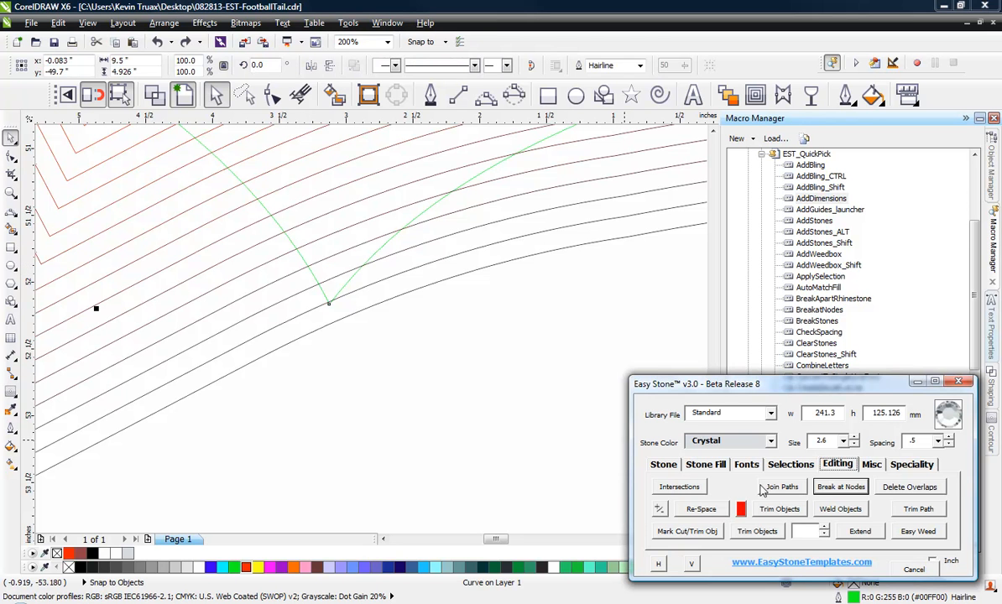
click(700, 534)
click(476, 392)
- Select all 16 contour lines, leaving the green outline and the original red curve out of the selection
scroll(476, 392, down, 3)
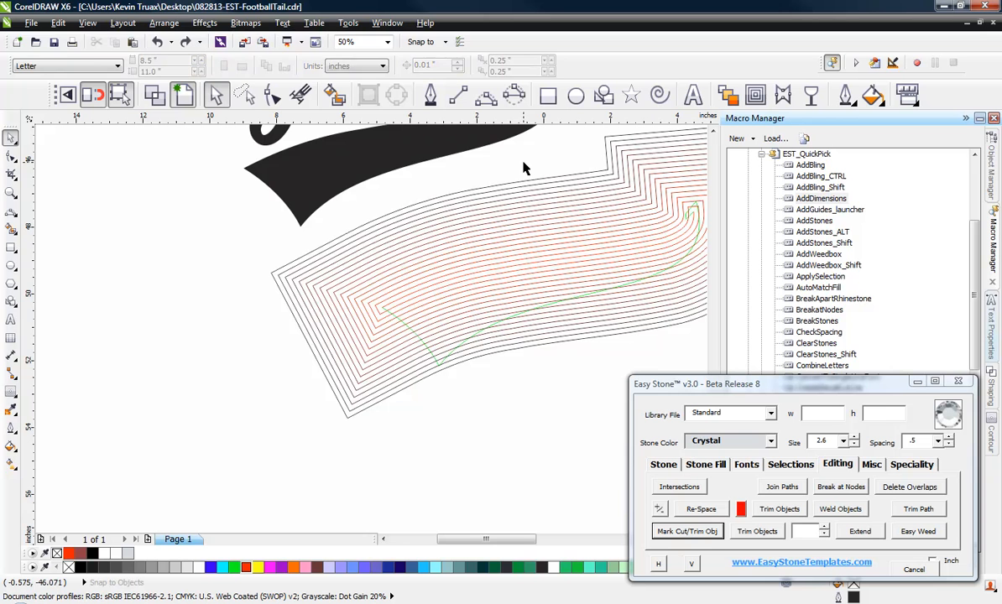
drag(524, 163, 550, 375)
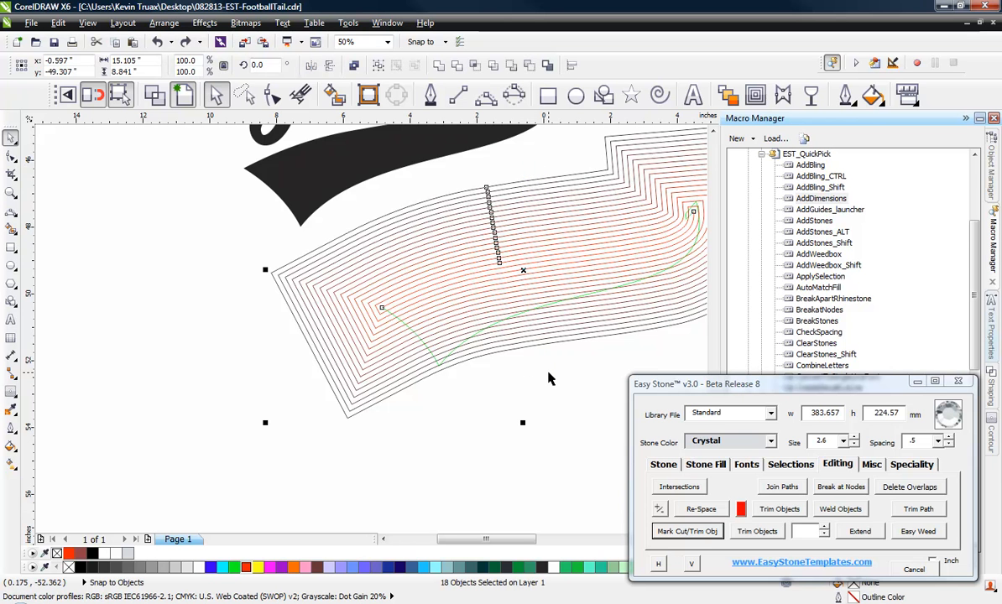
scroll(430, 354, up, 5)
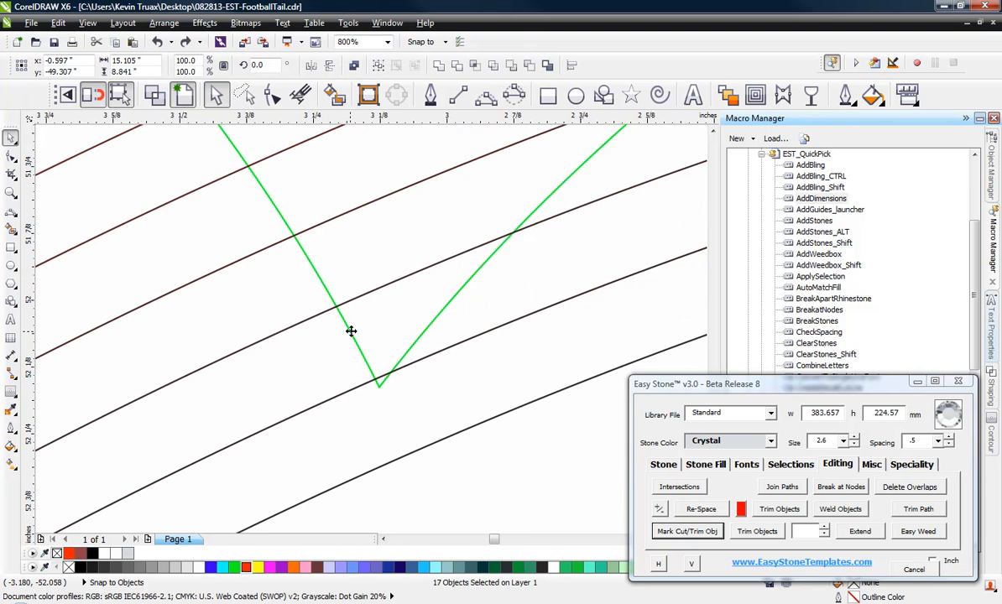
scroll(468, 406, down, 2)
scroll(327, 224, down, 3)
scroll(323, 235, up, 4)
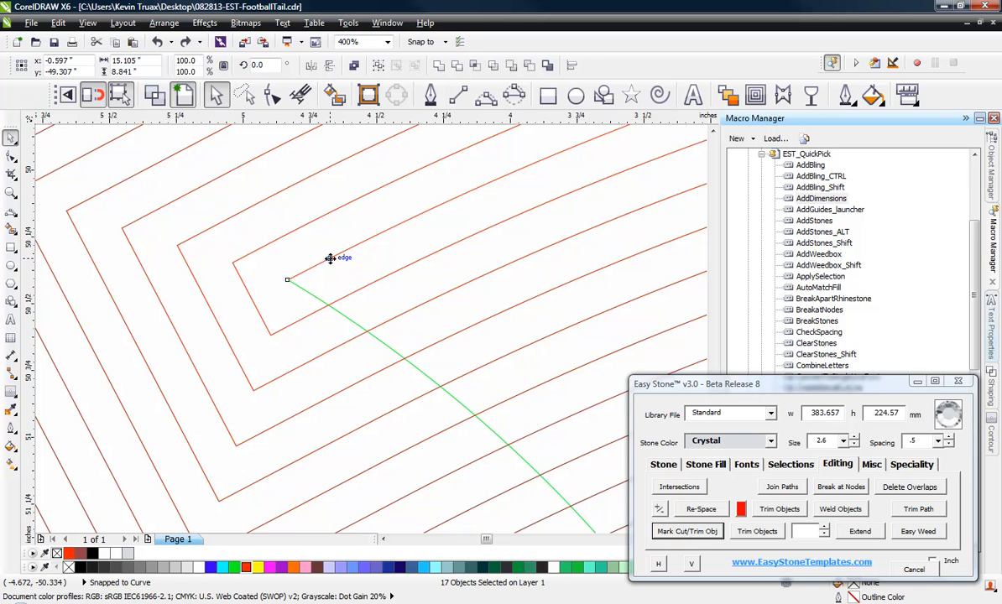
scroll(321, 248, down, 5)
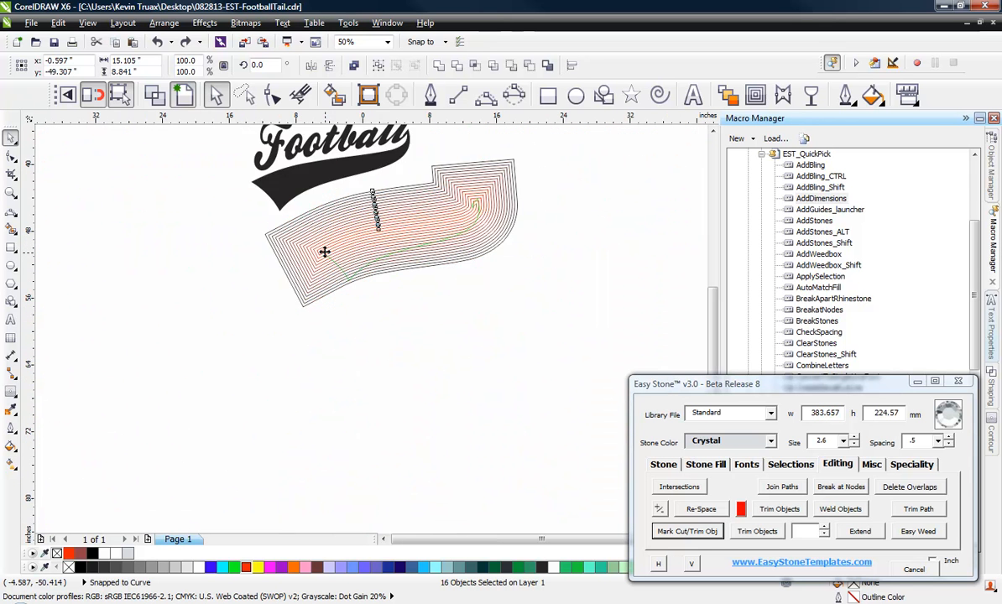
- Move the selected contour lines down clear of the tail outline to check the selection, and return them to their place
drag(341, 232, 380, 358)
scroll(365, 296, up, 2)
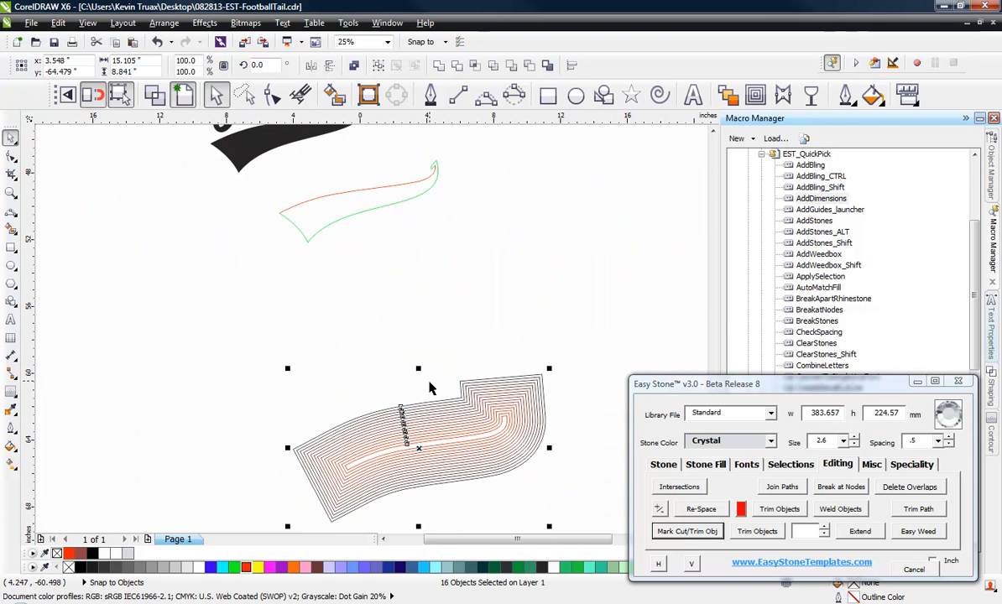
drag(476, 475, 407, 221)
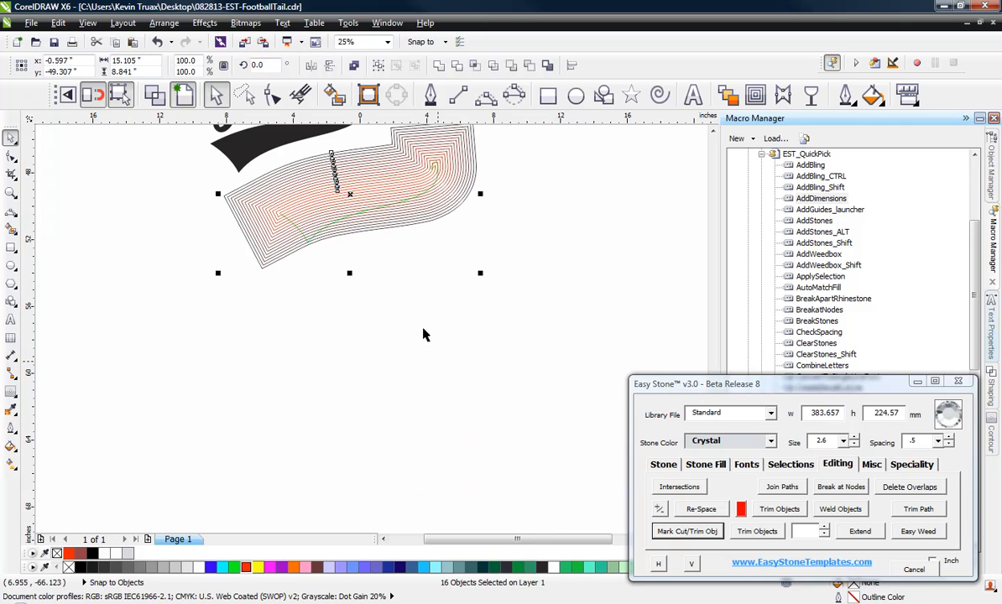
- Trim the selected contour lines at the green outline with Easy Stone's Trim Objects and delete the outer pieces below the tail
click(759, 534)
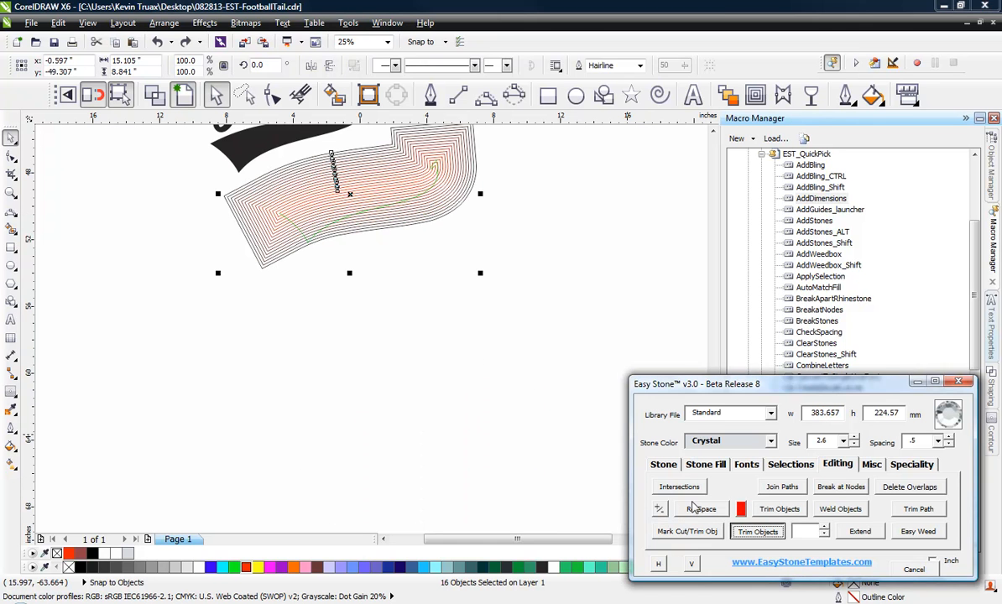
click(454, 347)
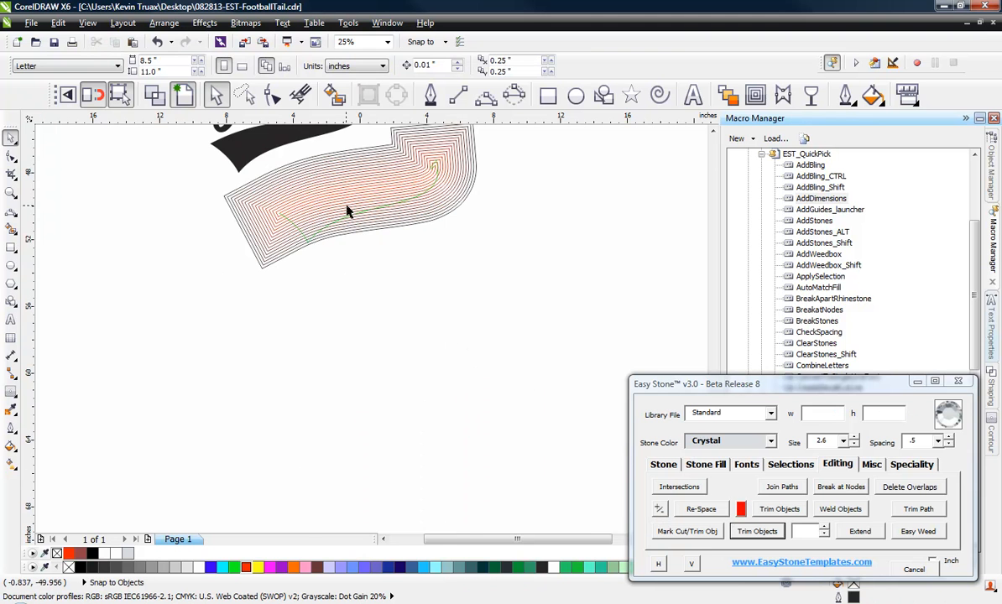
scroll(347, 211, up, 4)
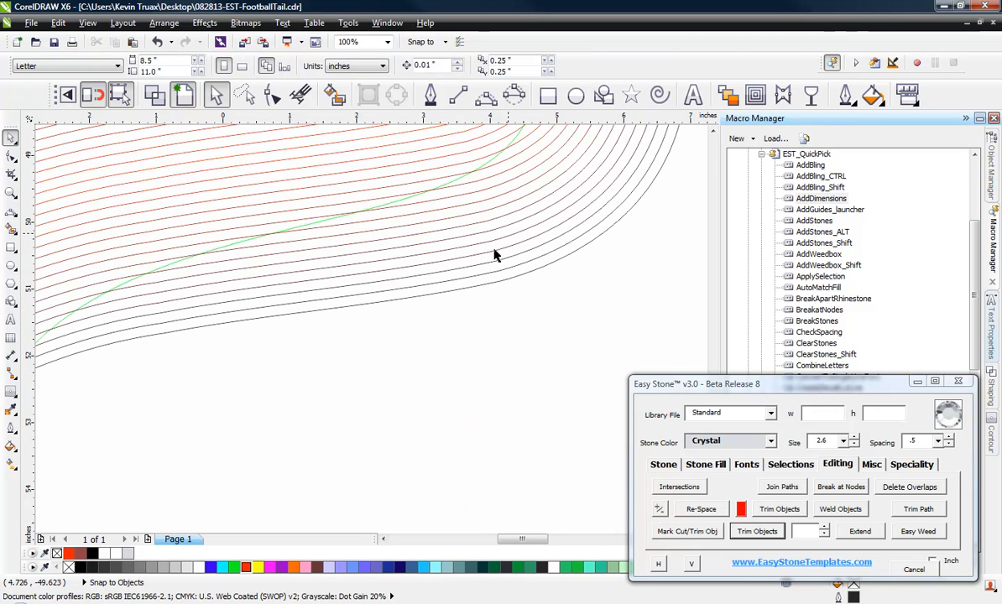
drag(646, 277, 542, 161)
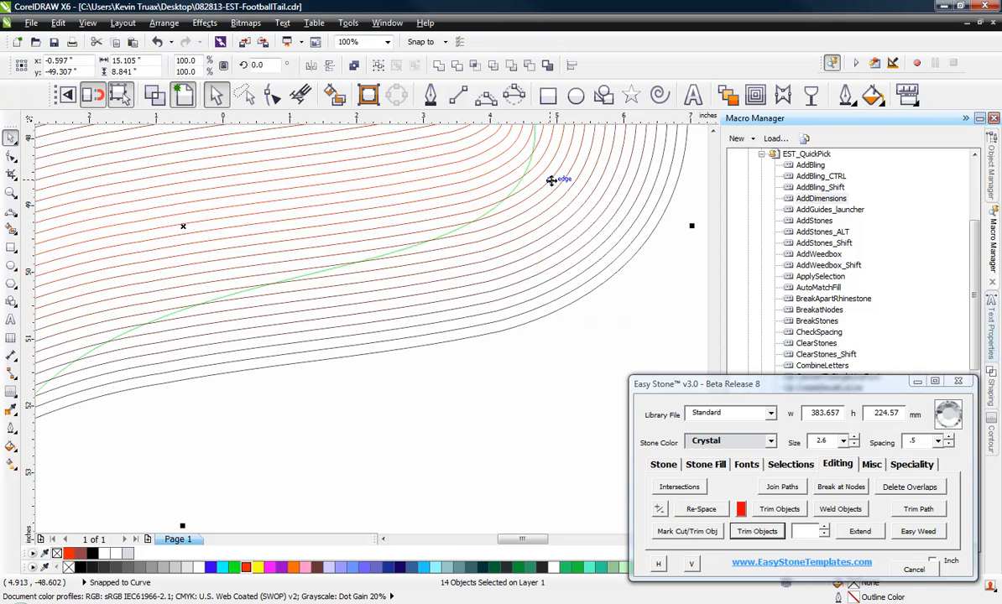
key(Delete)
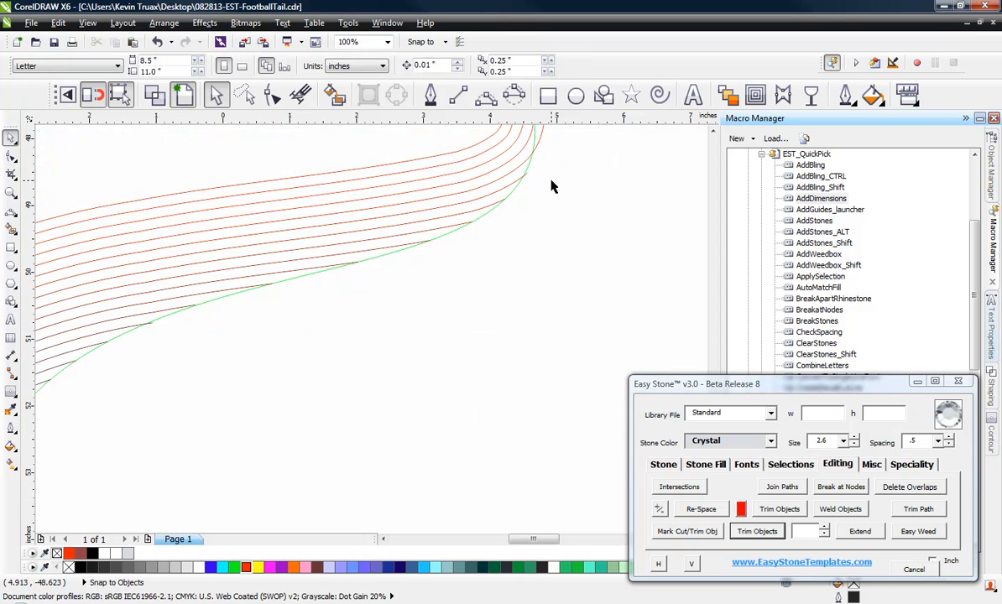
- Delete the two leftover contour pieces that wrap around the tail's wide end above the red curve
key(F3)
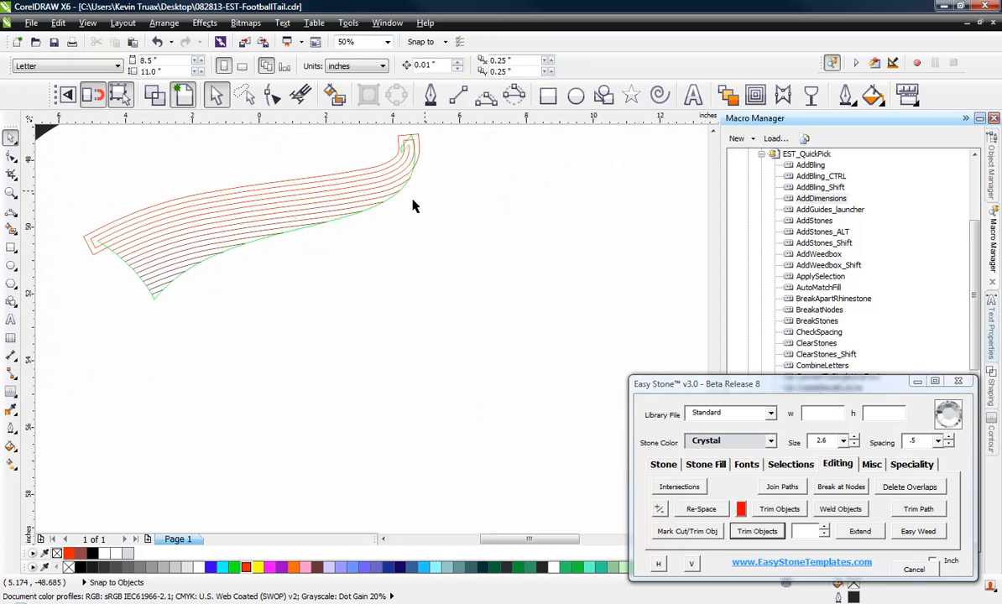
scroll(68, 227, up, 3)
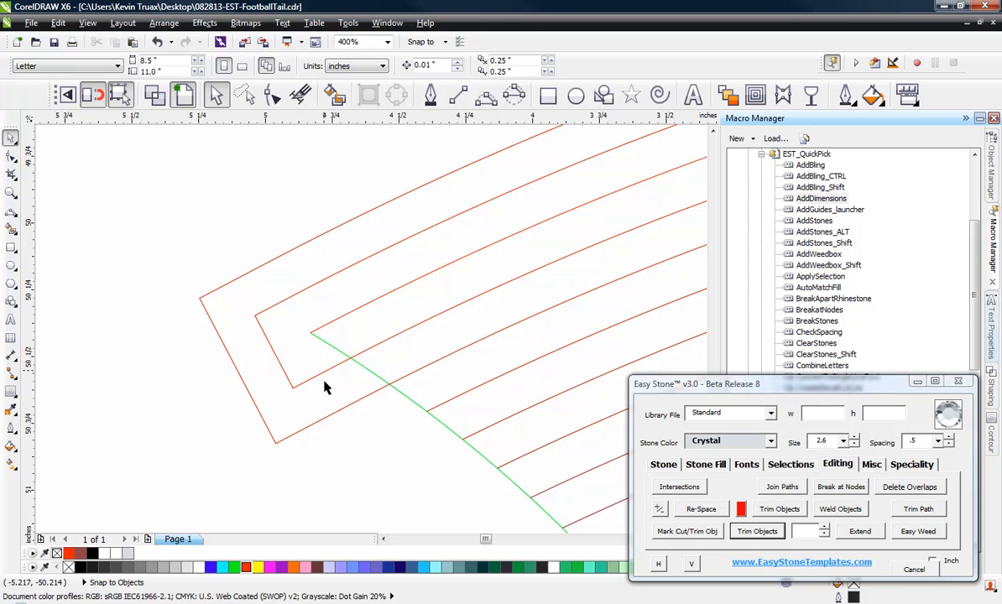
drag(335, 448, 253, 371)
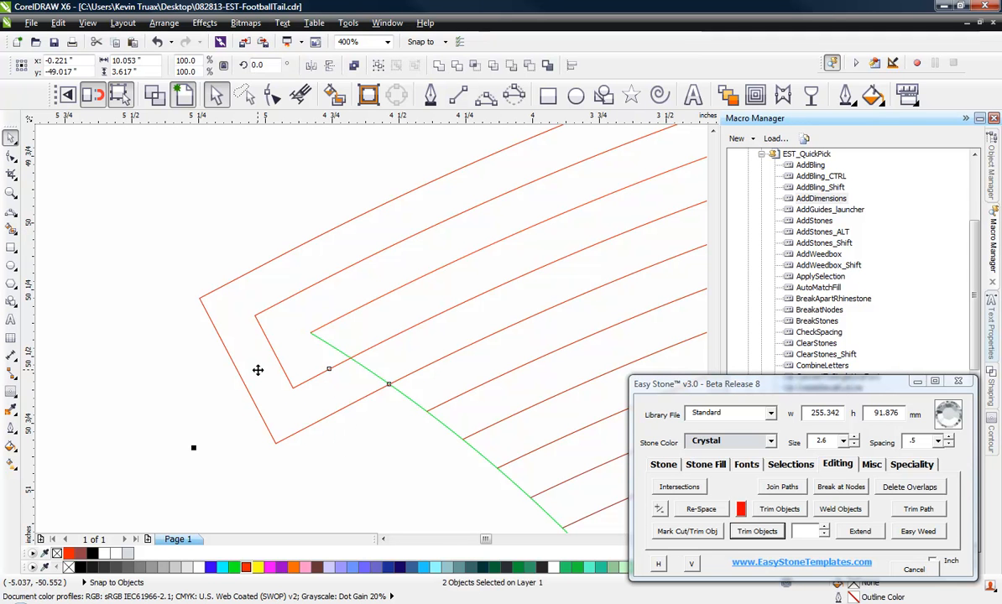
key(Delete)
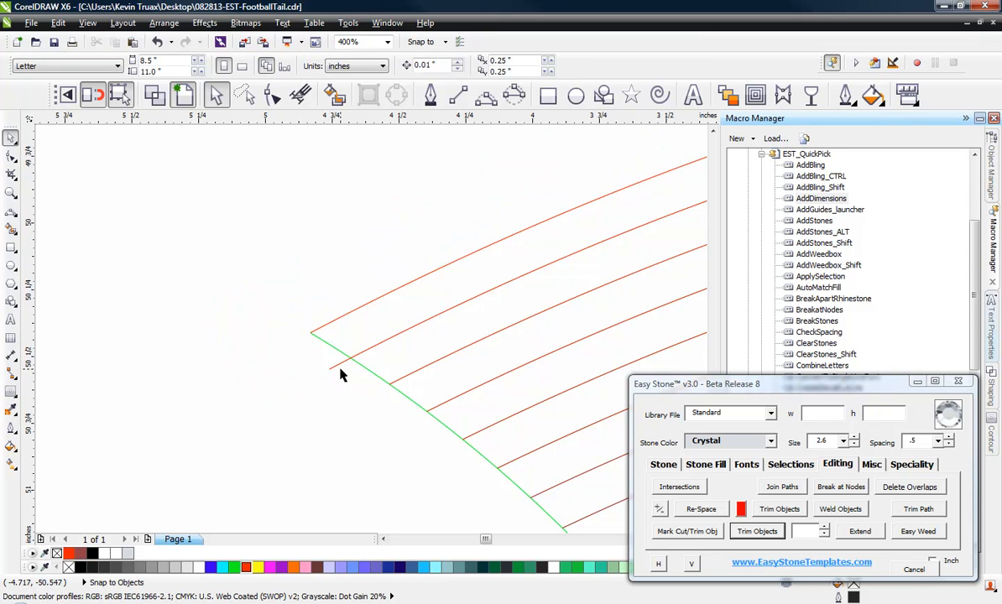
- Try moving the contour line that overhangs the green outline at the wide end, and undo the move
click(333, 369)
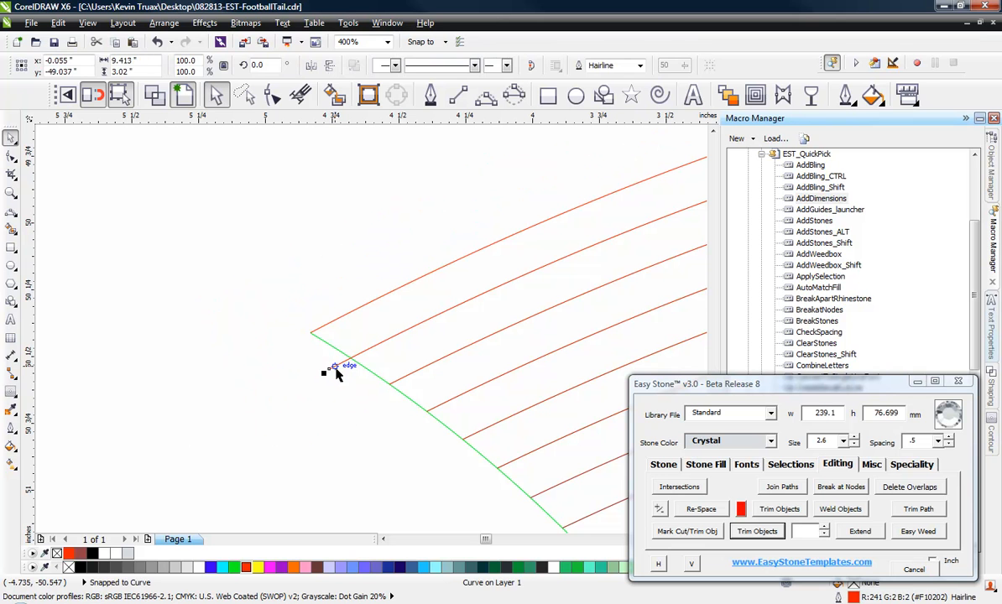
key(Escape)
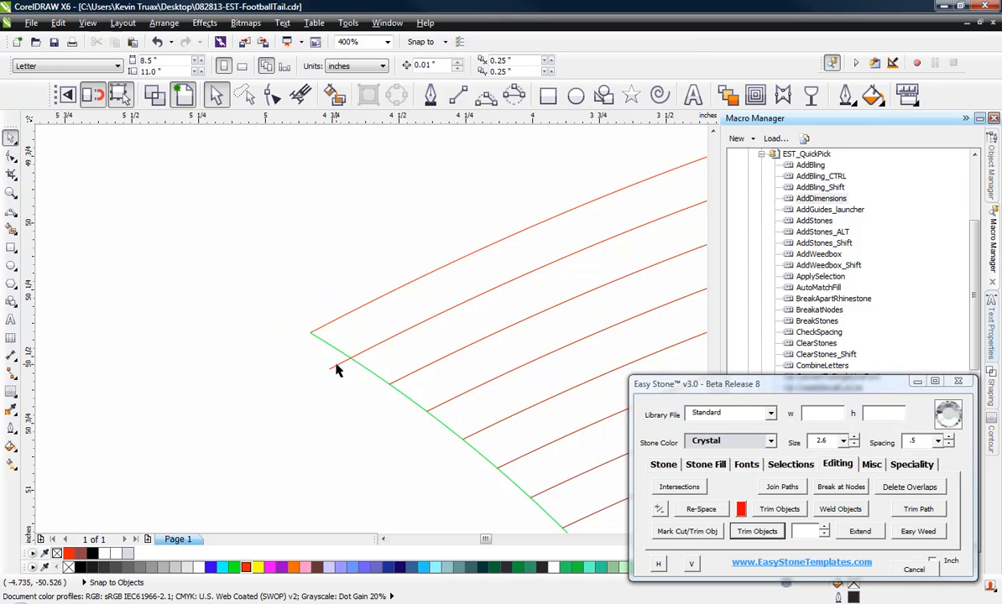
click(333, 367)
drag(331, 368, 306, 438)
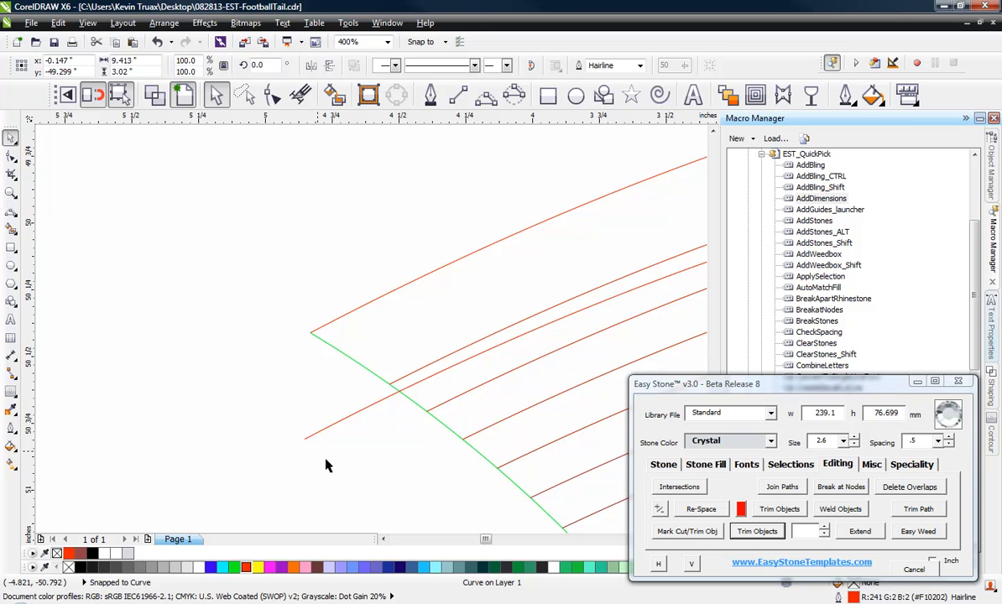
key(ctrl+z)
key(Escape)
- Mark the green outline as the cutting object again and trim the overhanging contour line at the wide end against it
click(372, 371)
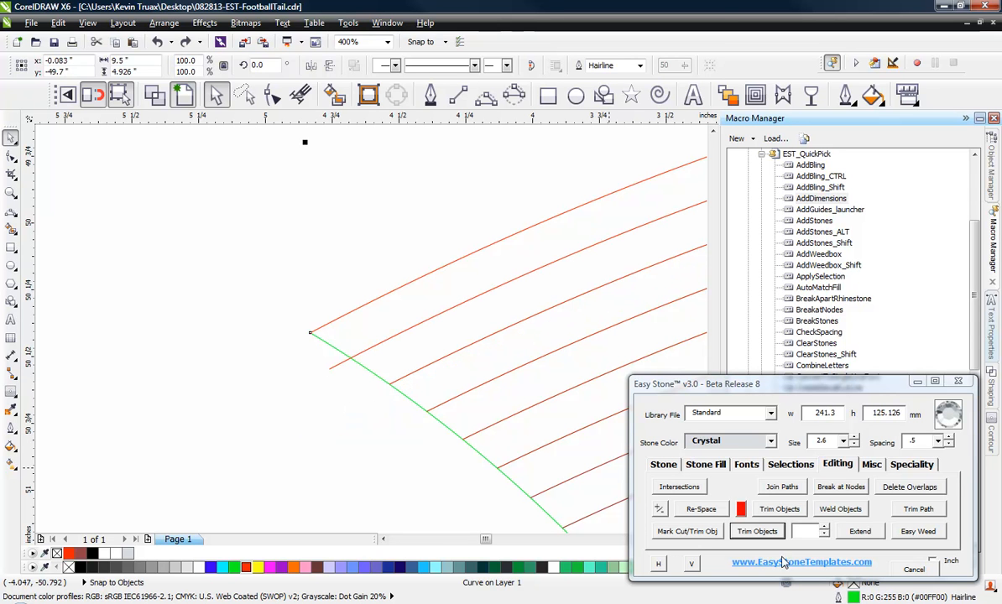
click(715, 531)
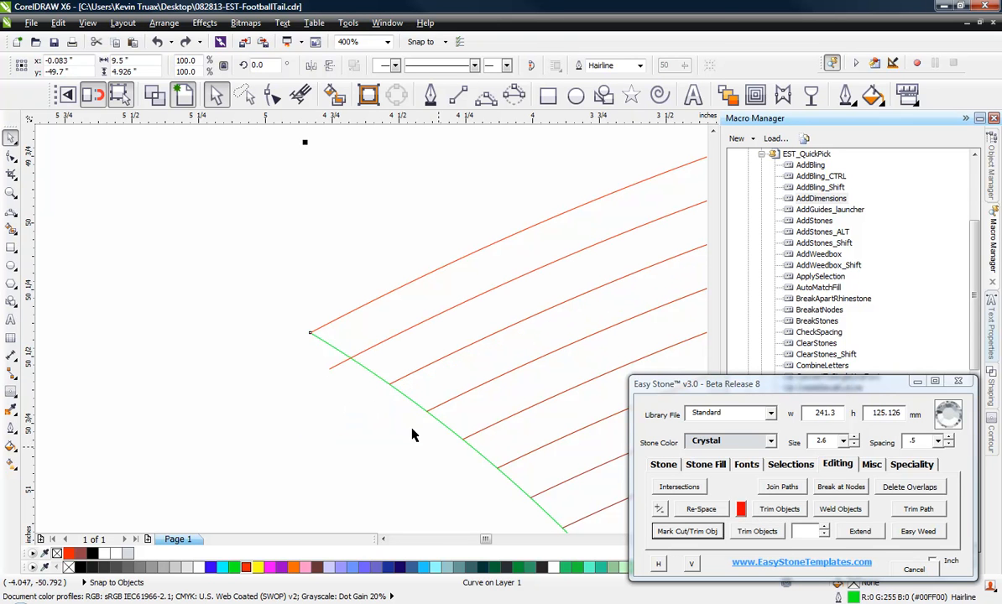
click(336, 369)
click(757, 531)
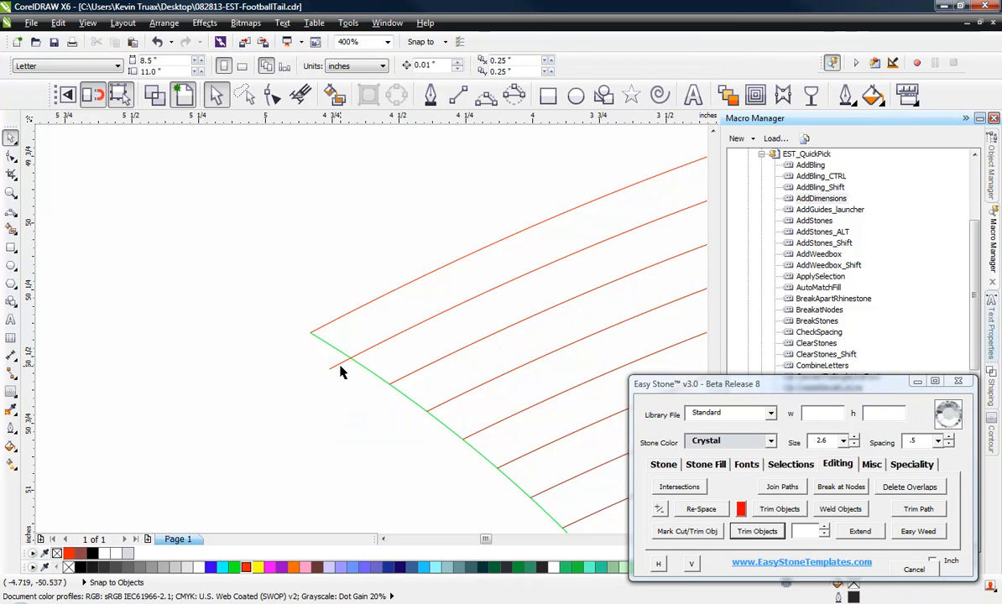
- Delete the trimmed contour stub outside the outline at the wide end, and delete the green outline
click(339, 365)
key(Delete)
scroll(266, 340, down, 3)
scroll(588, 245, up, 2)
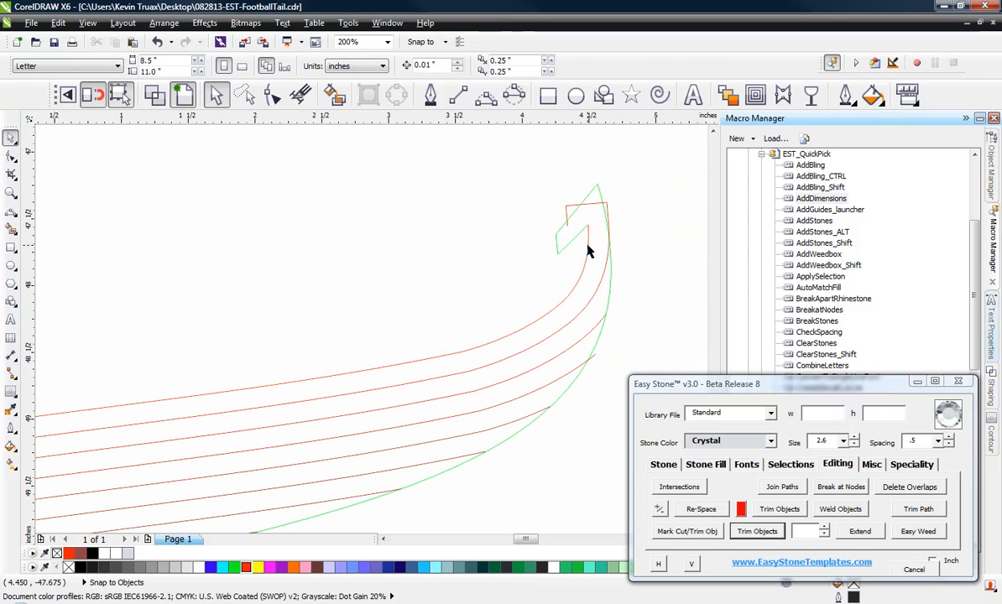
click(611, 272)
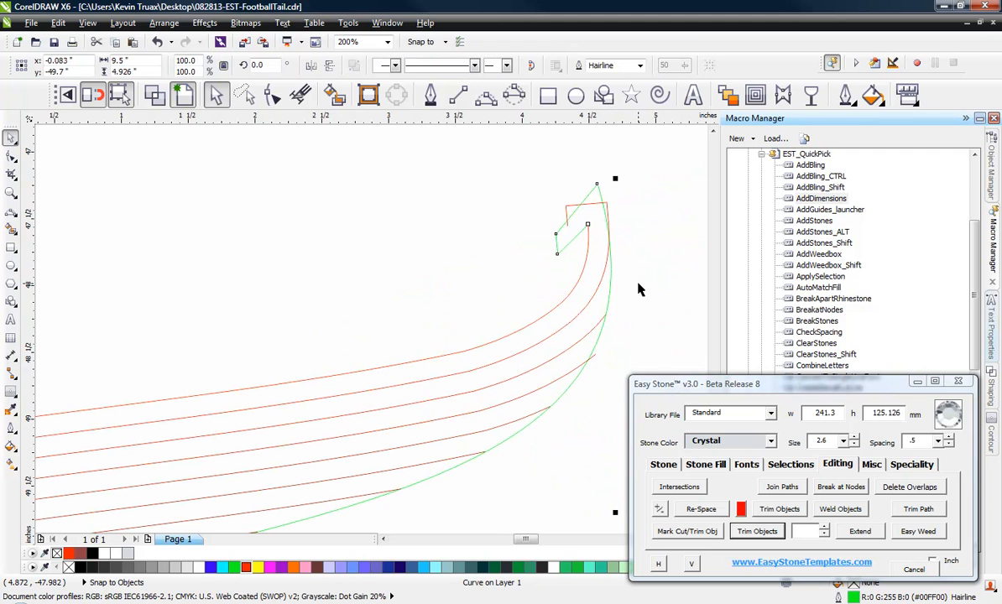
key(Delete)
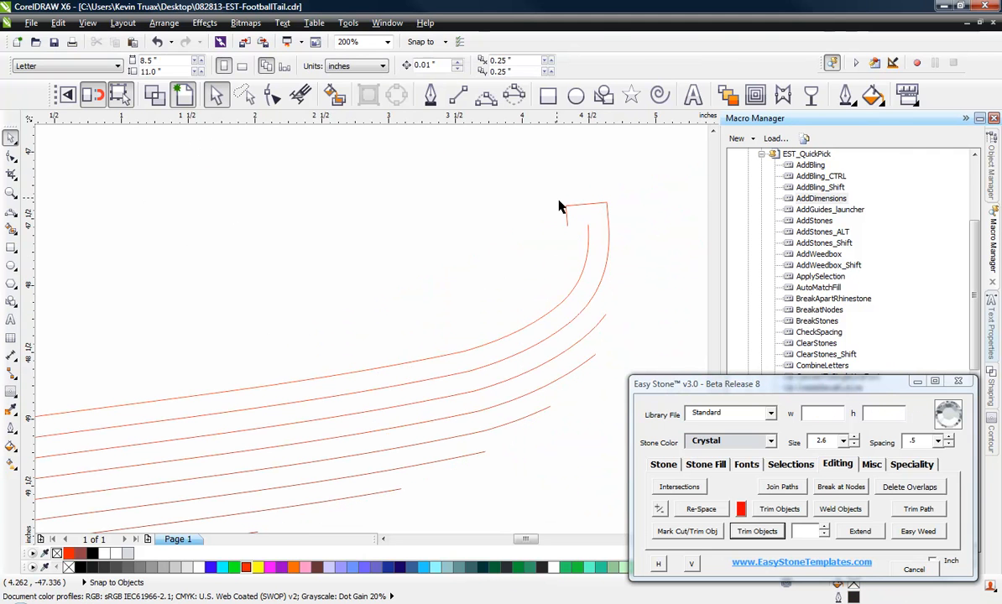
- Delete the three leftover line segments at the tail's narrow tip: the cap, the short inner piece and the upper extension
click(562, 204)
key(F10)
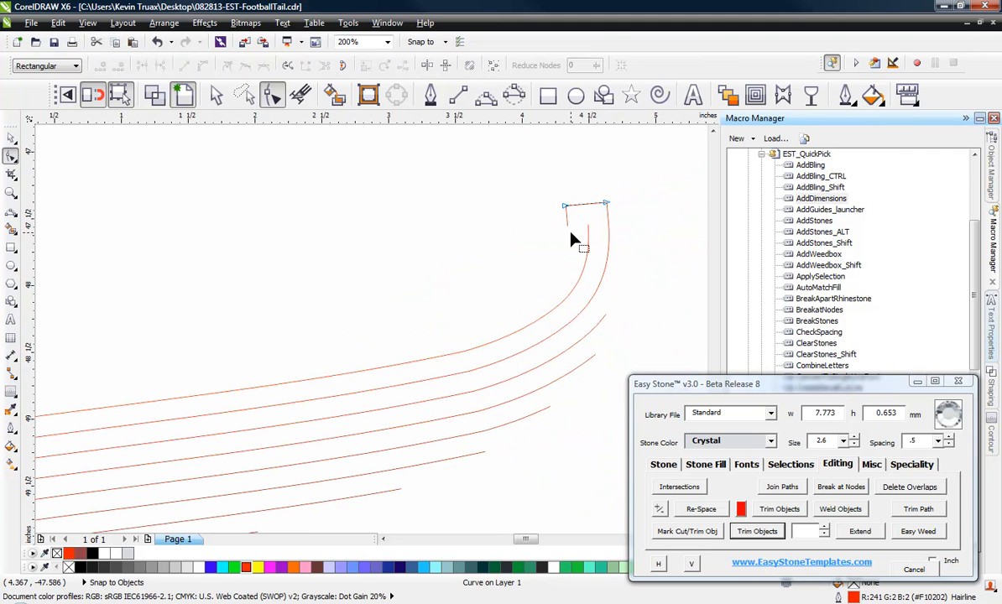
click(10, 137)
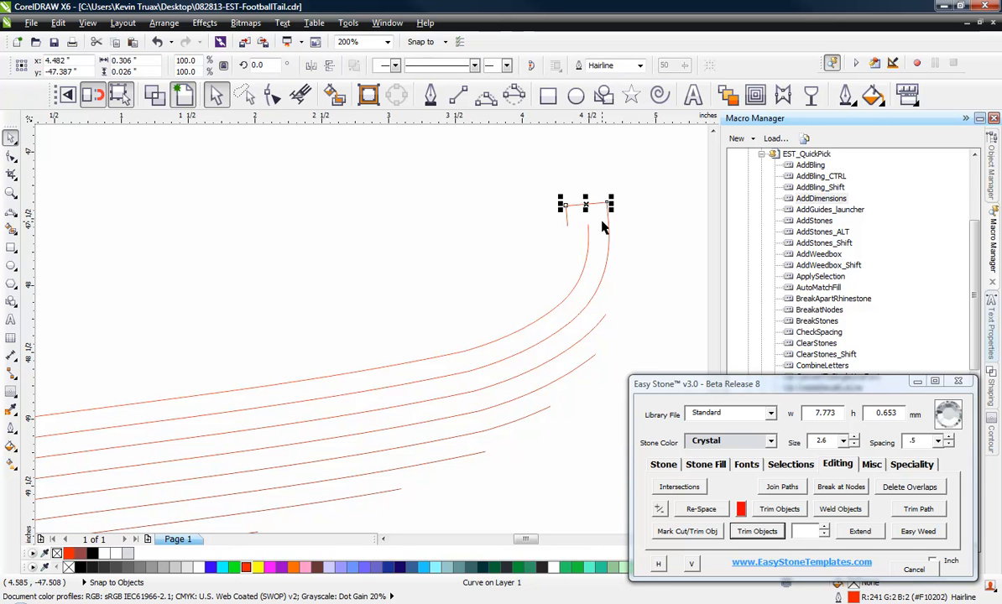
key(Delete)
click(566, 214)
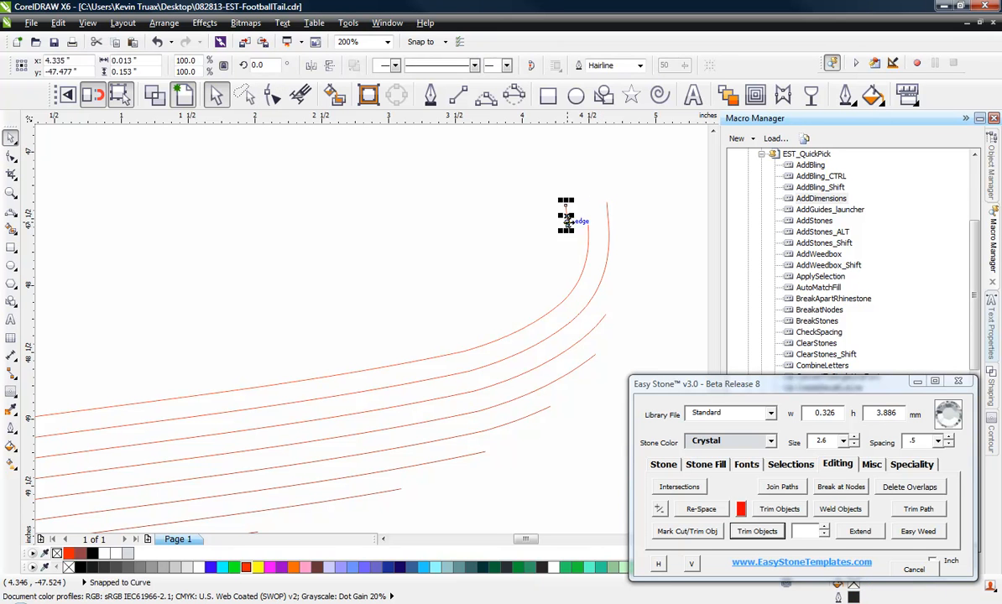
key(Delete)
click(607, 205)
key(F10)
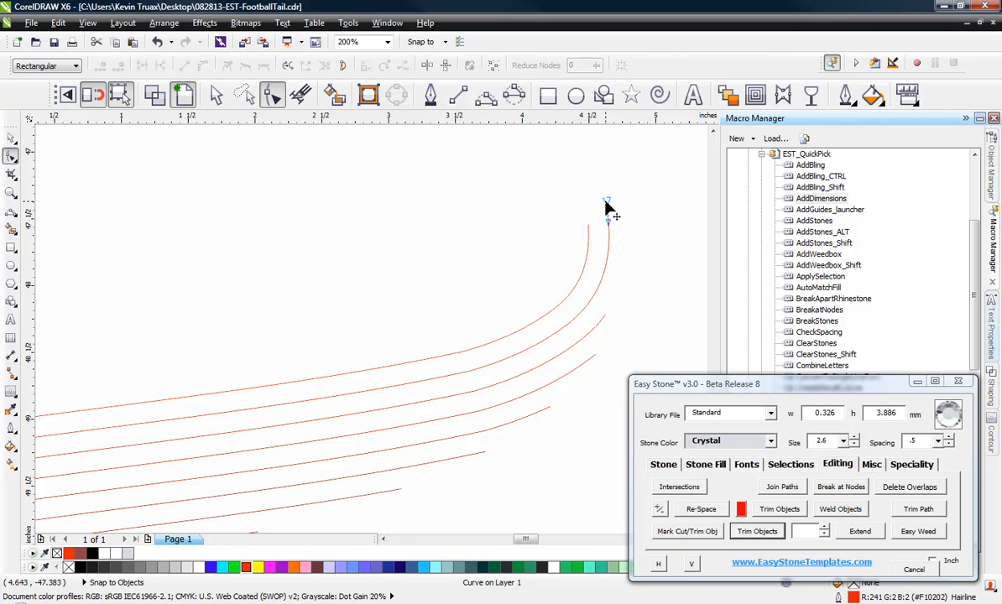
key(Delete)
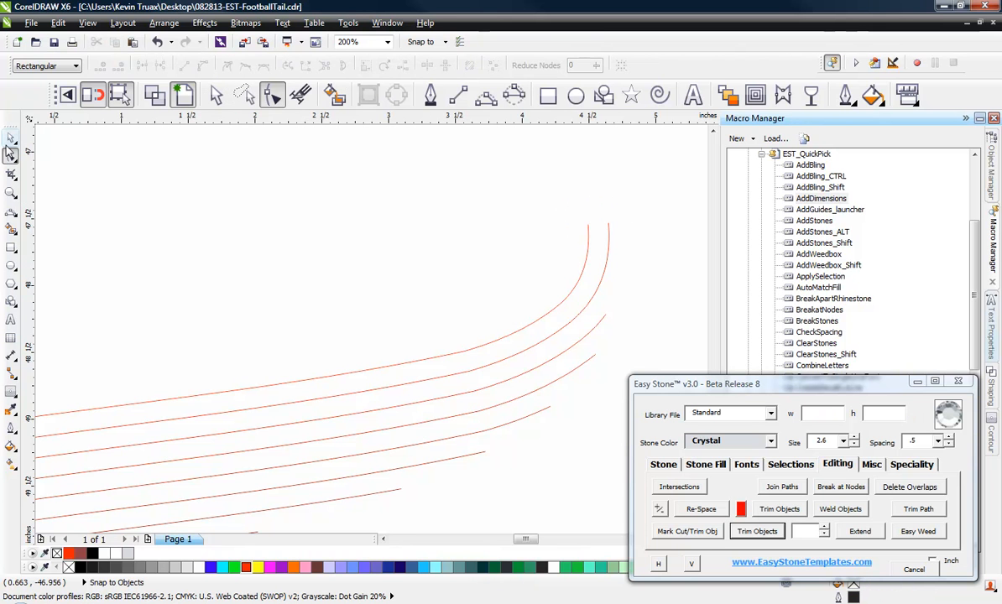
click(10, 139)
scroll(655, 233, down, 2)
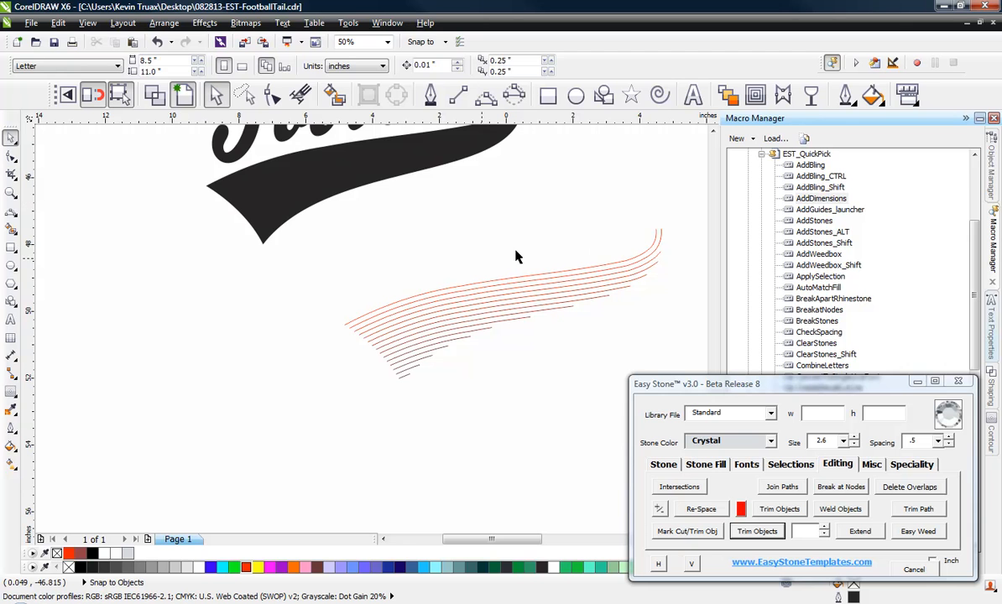
- Add Amethyst stones of size 3.4 with Easy Stone along all of the tail's contour lines
drag(682, 225, 327, 416)
click(663, 465)
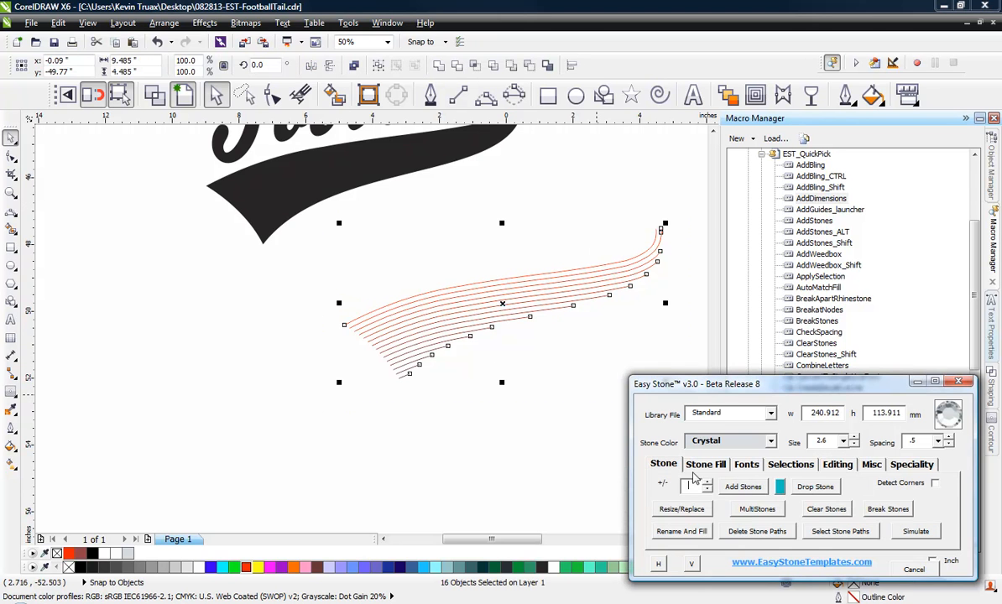
click(770, 442)
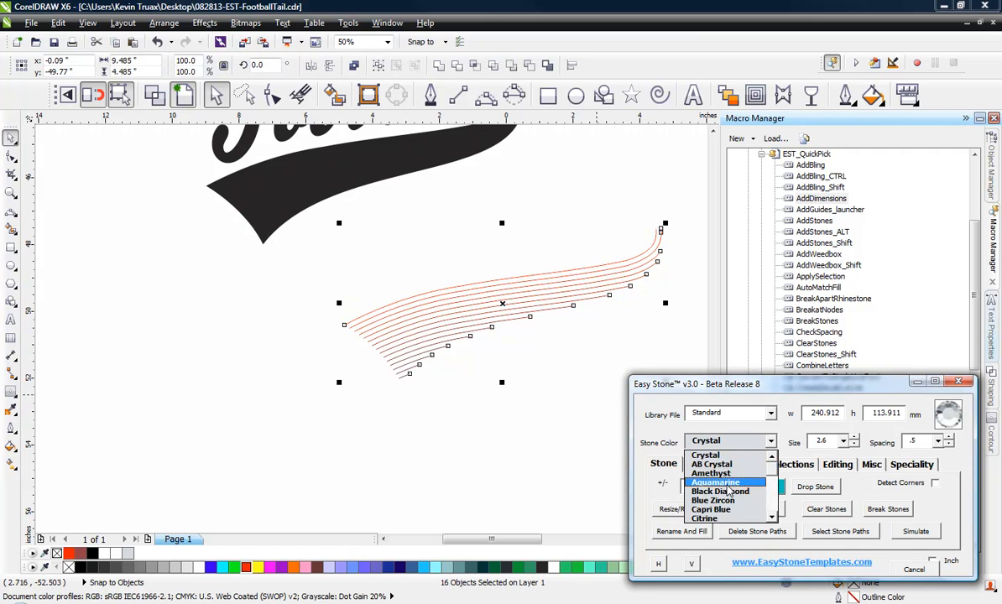
click(712, 473)
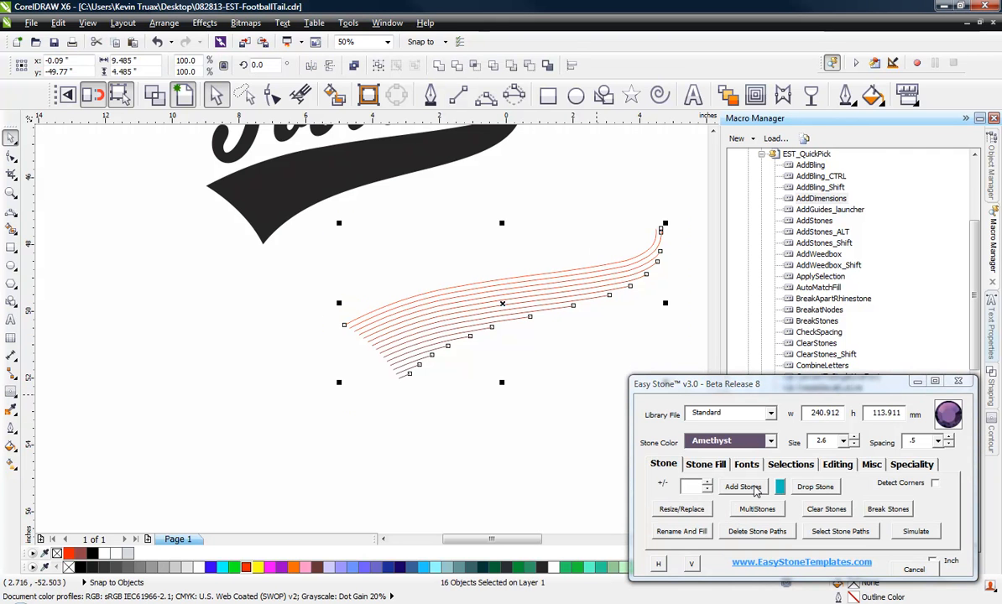
click(843, 442)
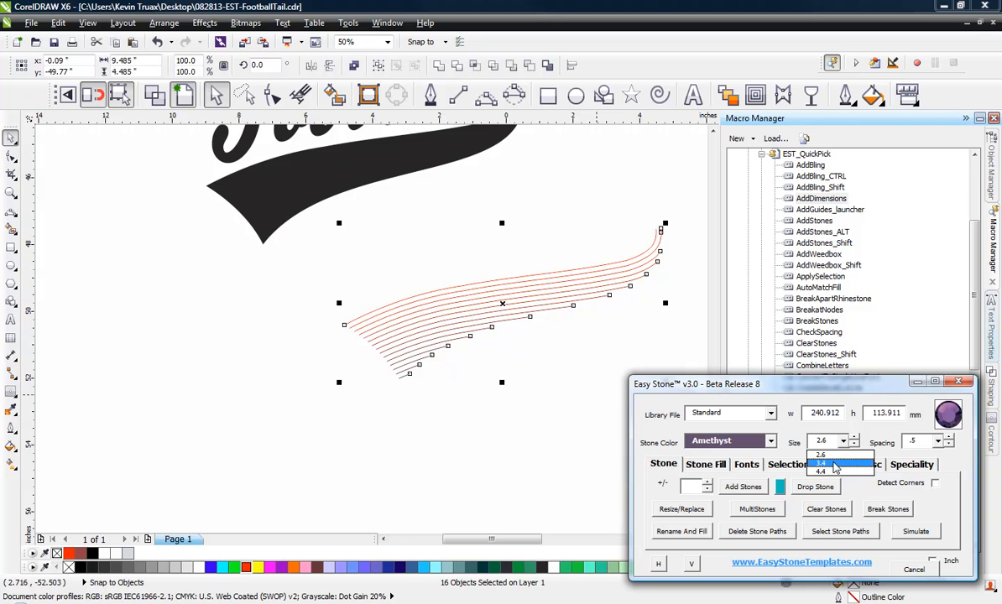
click(831, 463)
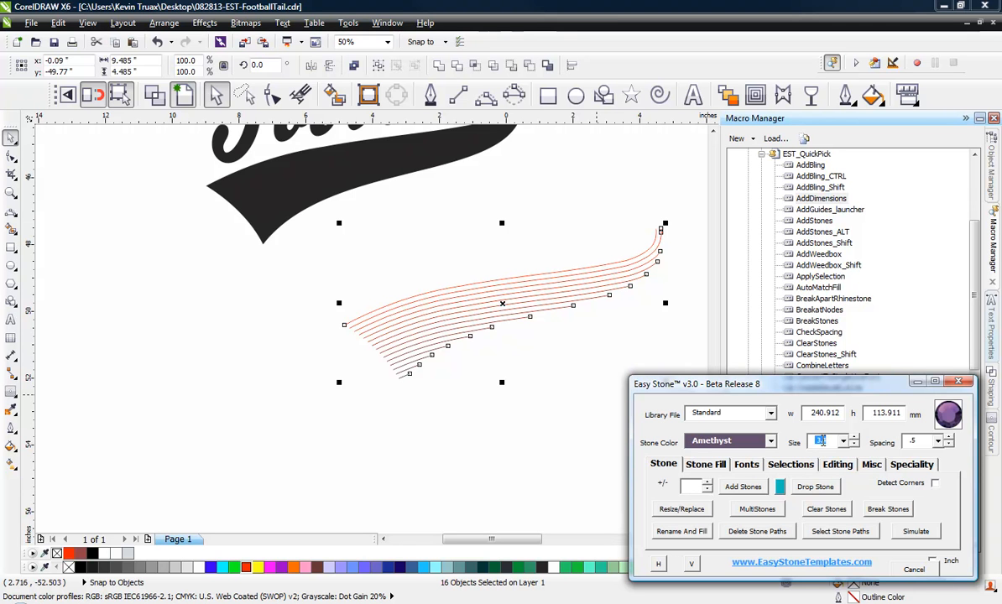
click(758, 488)
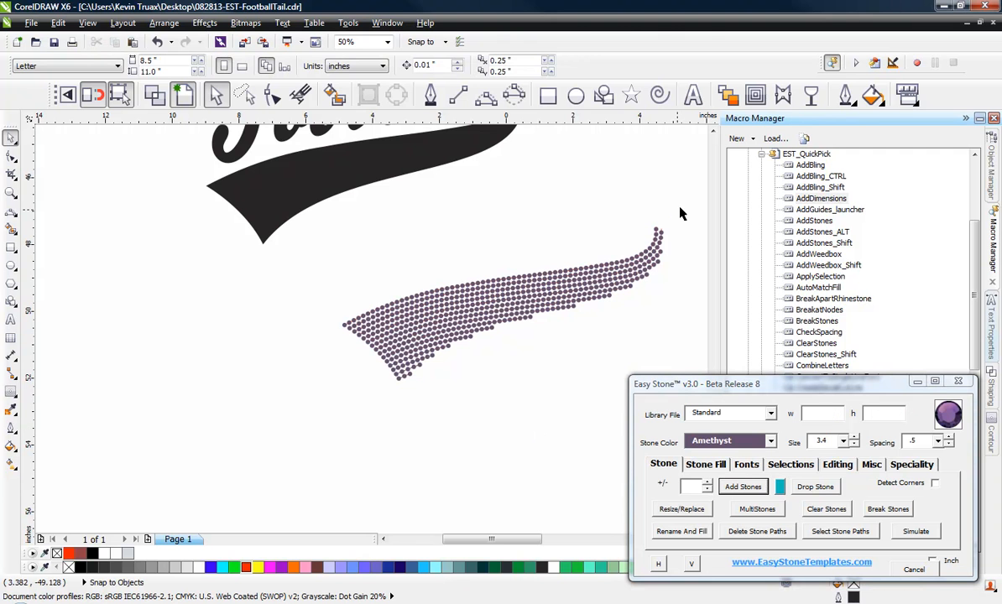
- Try deleting the stone paths from the whole rhinestone tail
drag(682, 207, 315, 413)
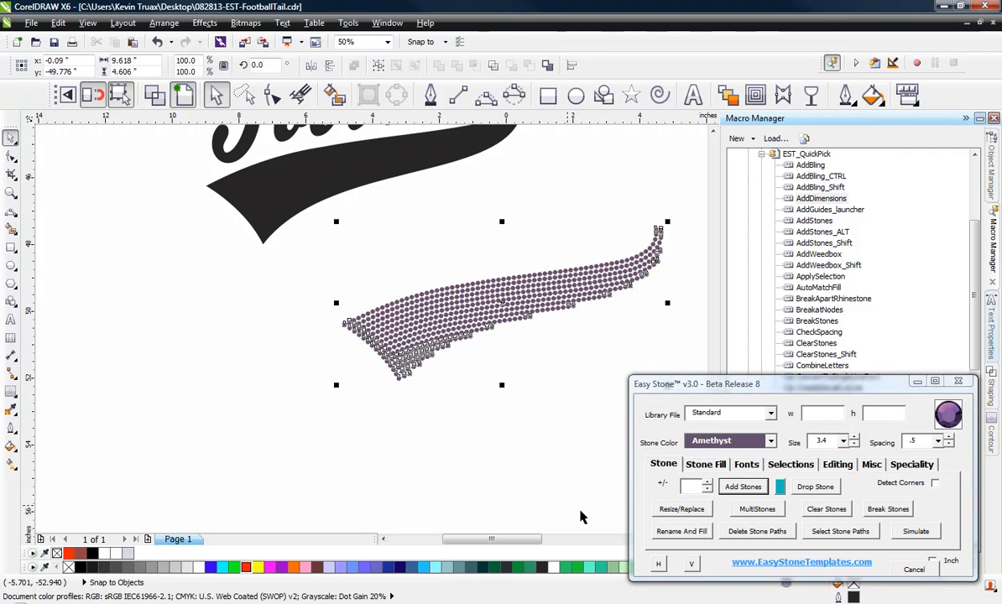
click(757, 535)
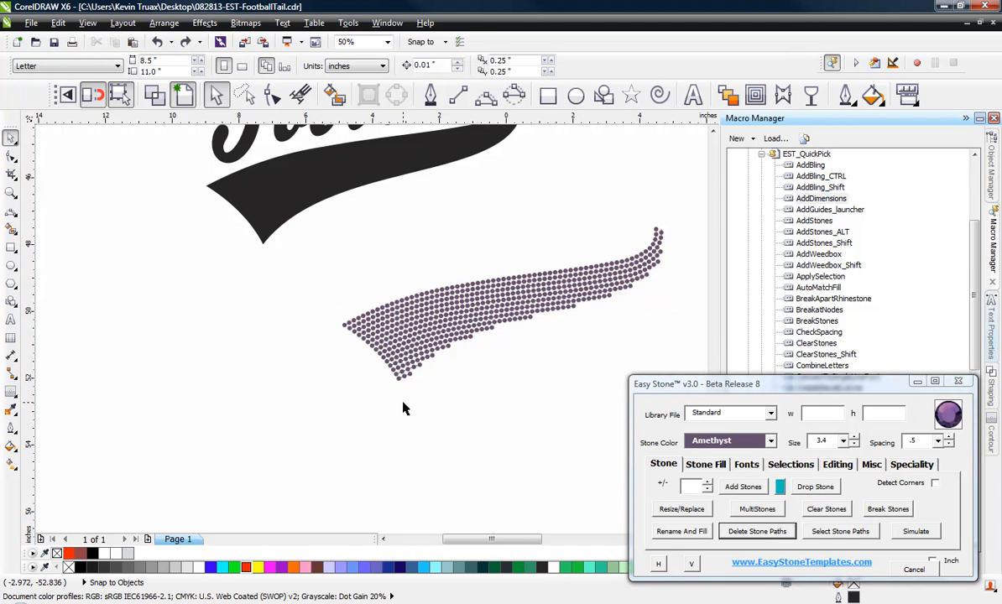
- Increase the second-lowest row at the tail's bottom corner to six stones
scroll(402, 409, up, 2)
click(434, 343)
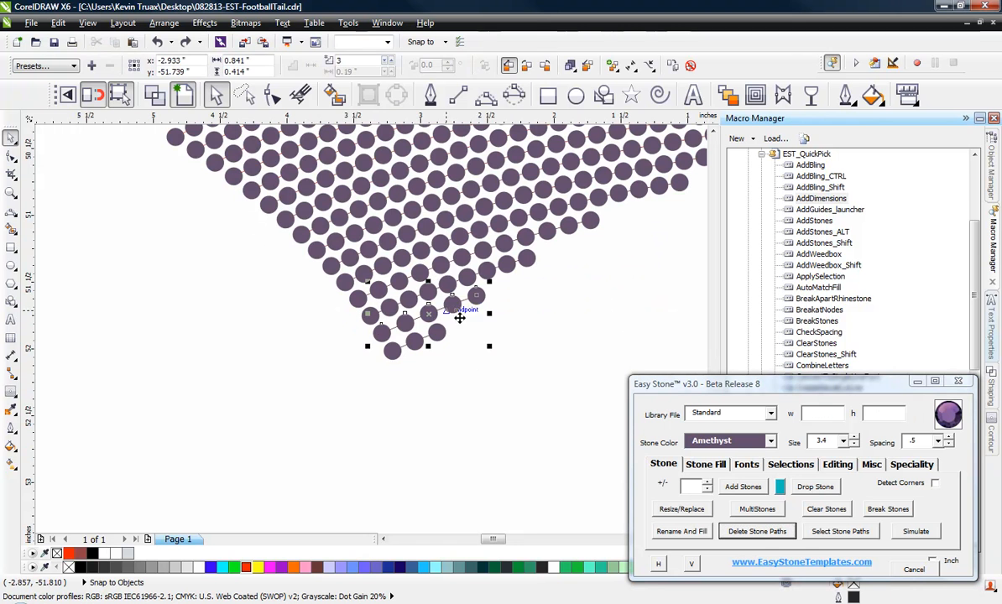
click(709, 482)
click(509, 419)
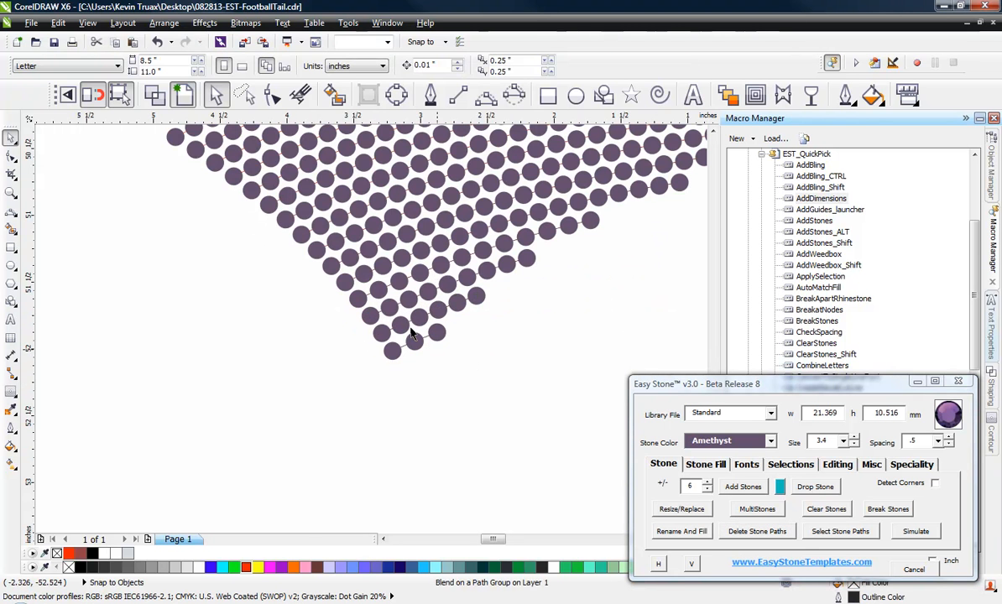
- Increase the lowest row at the tail's bottom corner to four stones
scroll(433, 339, up, 1)
scroll(437, 349, up, 2)
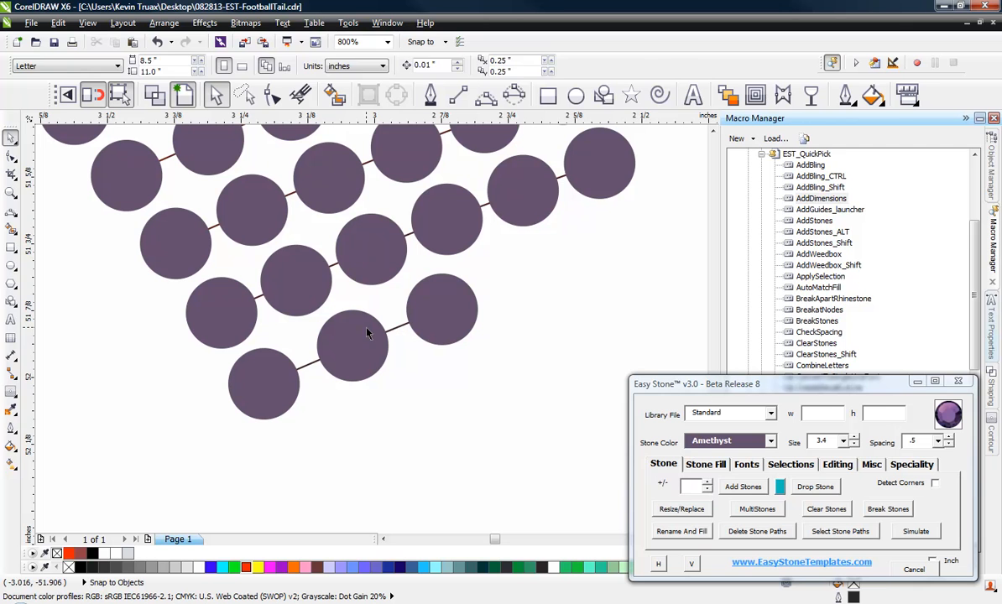
click(342, 305)
click(733, 485)
click(476, 411)
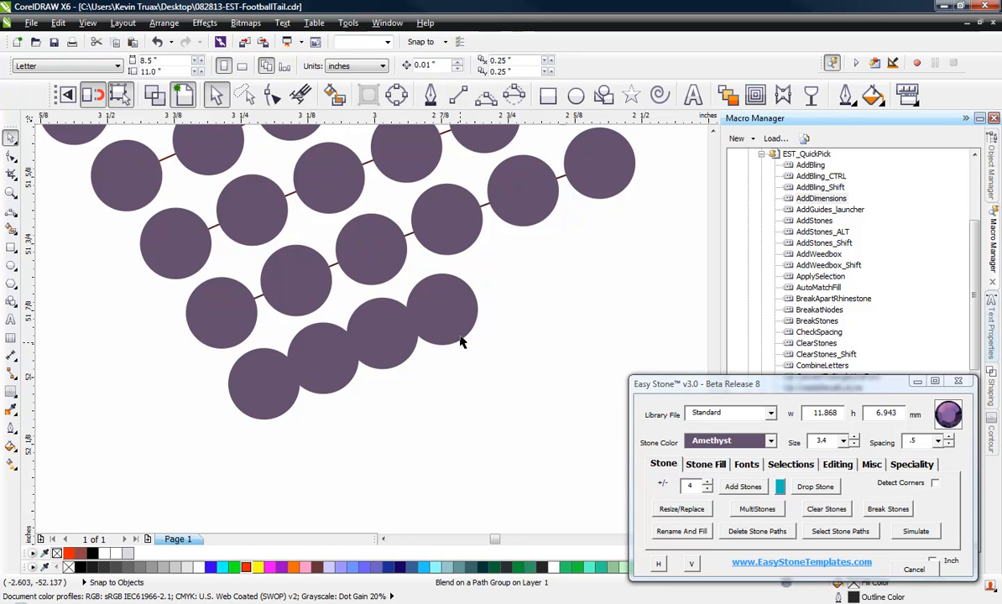
- In wireframe view, extend the lowest row's path by moving its end node outward until the four stones no longer overlap
click(419, 316)
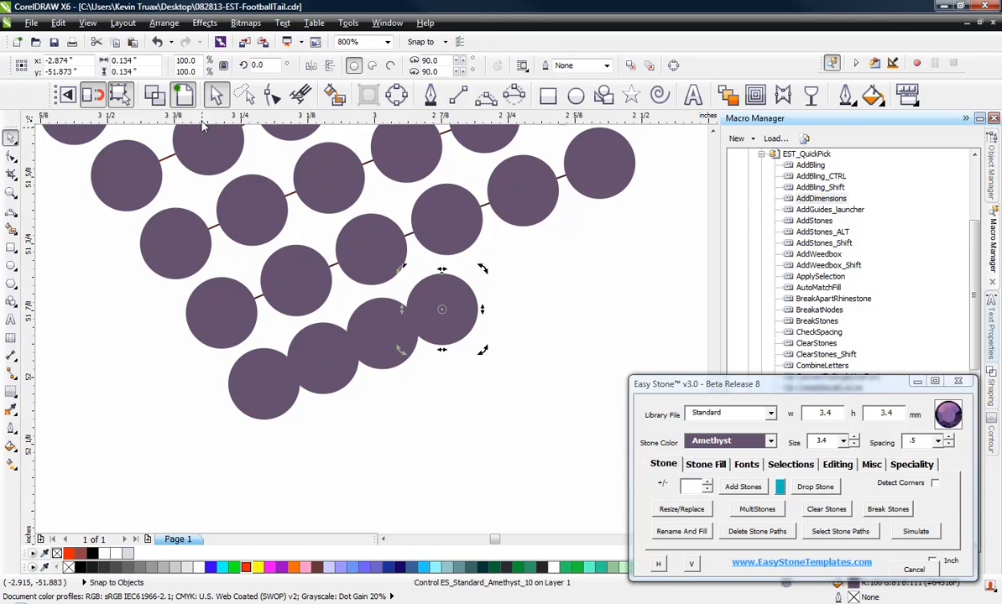
click(154, 94)
click(426, 325)
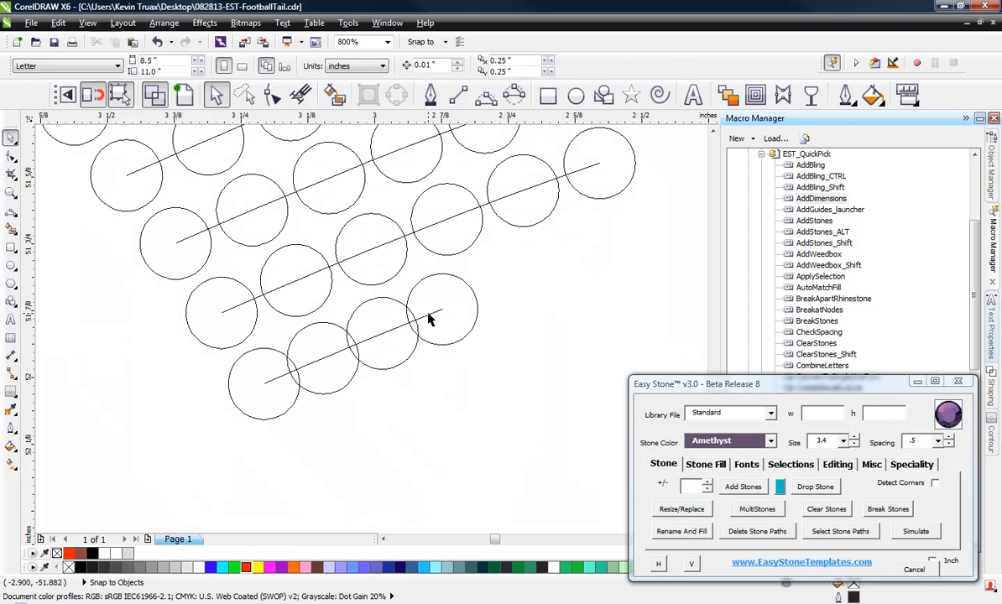
double_click(428, 318)
drag(447, 317, 497, 289)
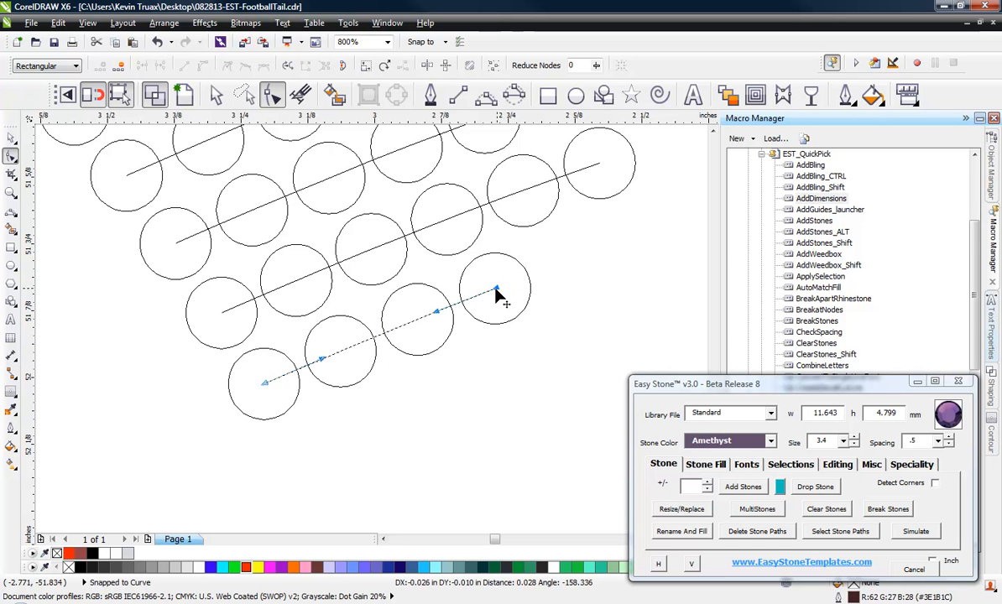
click(11, 137)
click(384, 411)
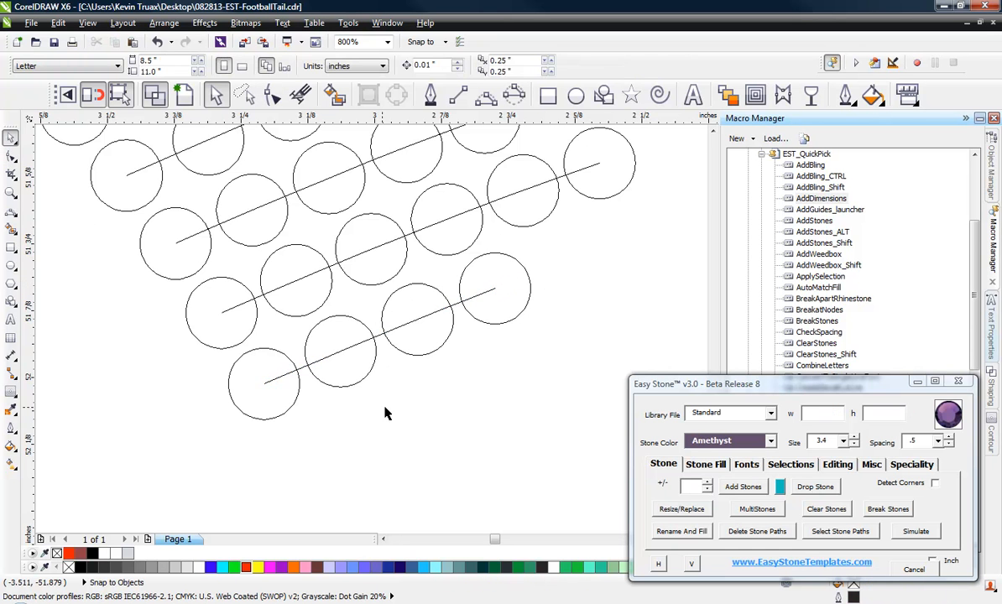
- Restore the filled view and delete the stone paths from the whole rhinestone tail
scroll(288, 364, down, 5)
scroll(277, 357, down, 1)
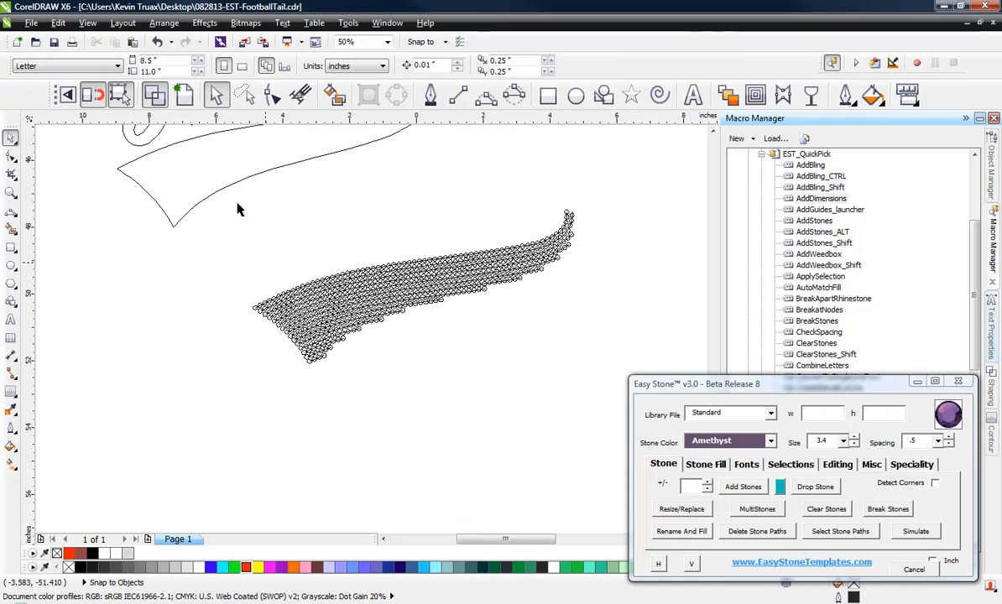
click(182, 94)
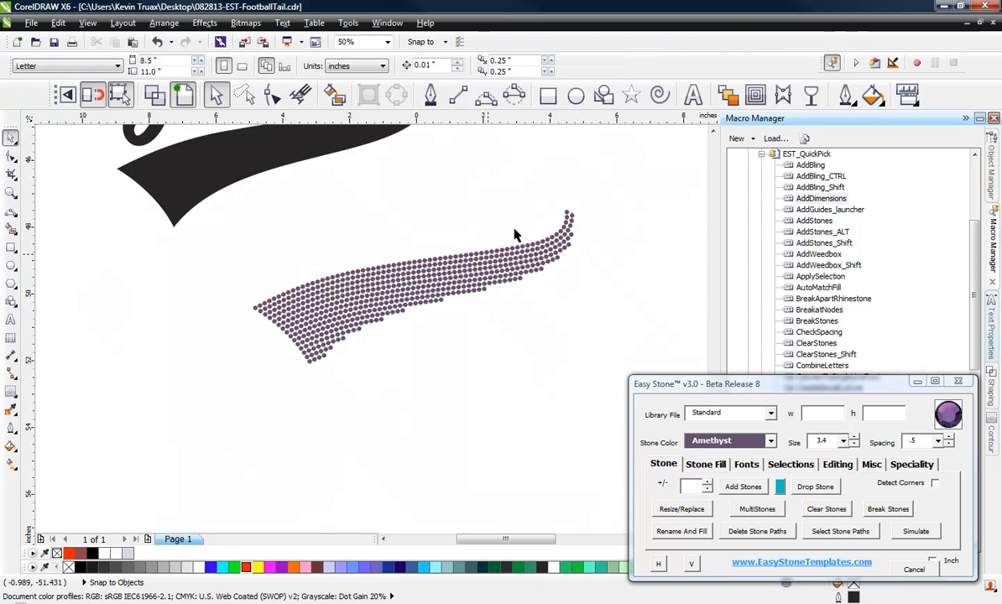
drag(596, 198, 231, 405)
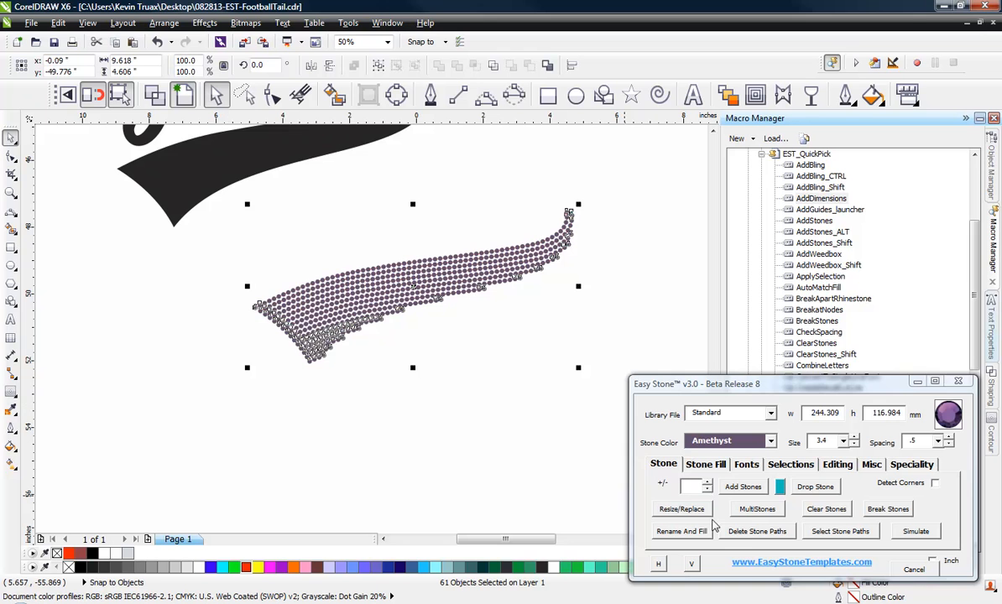
click(760, 535)
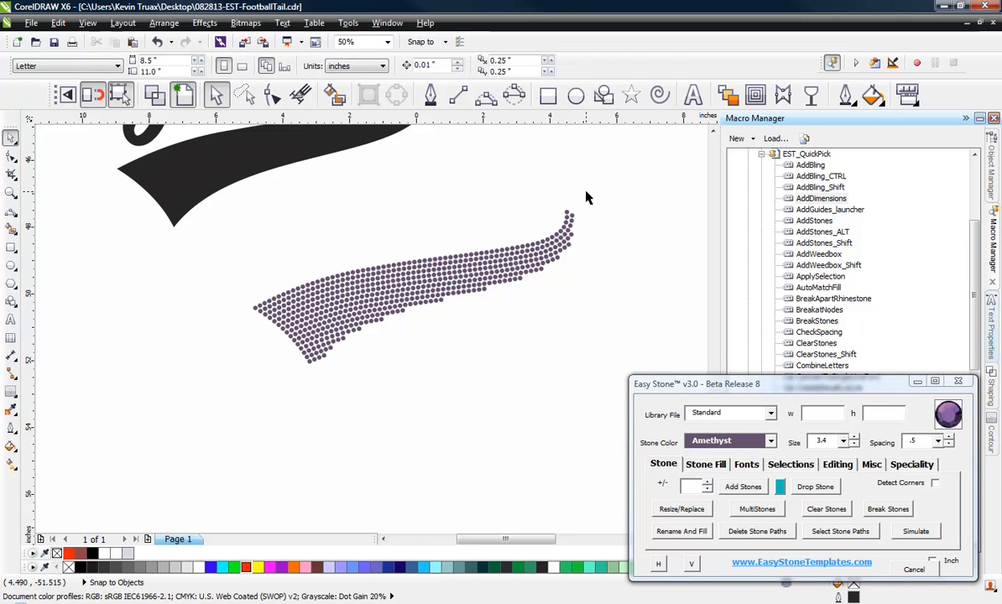
- Delete the protruding stones along the outer edge of the tail's narrow tip
scroll(585, 198, up, 2)
click(565, 169)
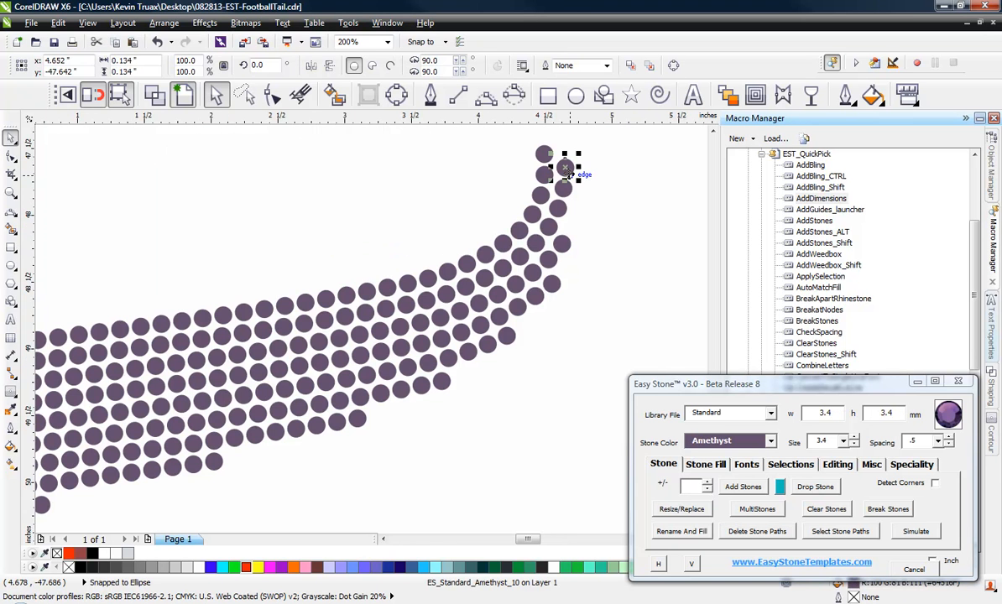
key(Delete)
click(564, 184)
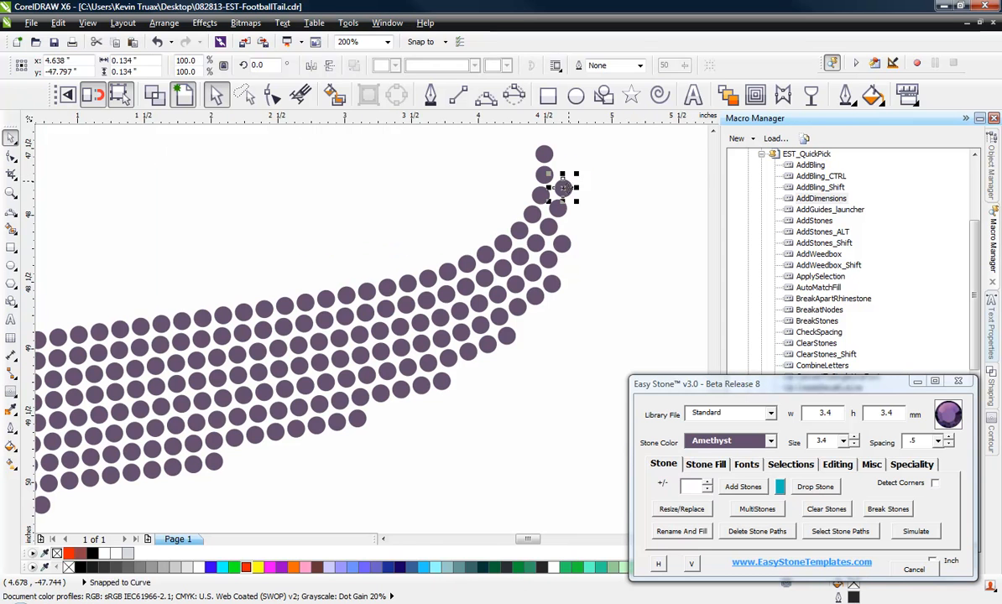
key(Delete)
click(563, 245)
key(Delete)
click(552, 287)
key(Delete)
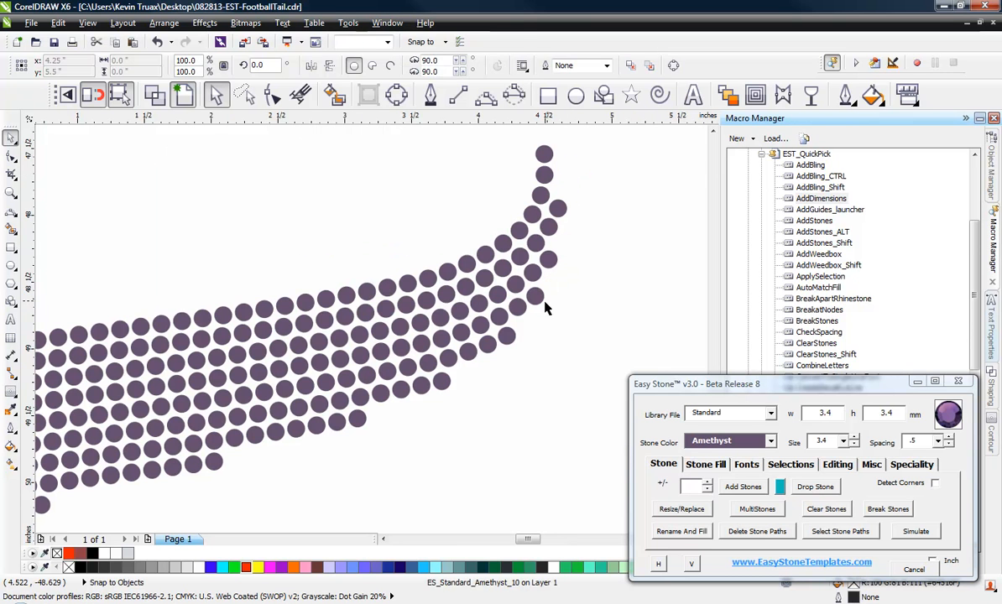
- Delete two more stones that stick out from the outer edge below the tail's curled tip
click(557, 208)
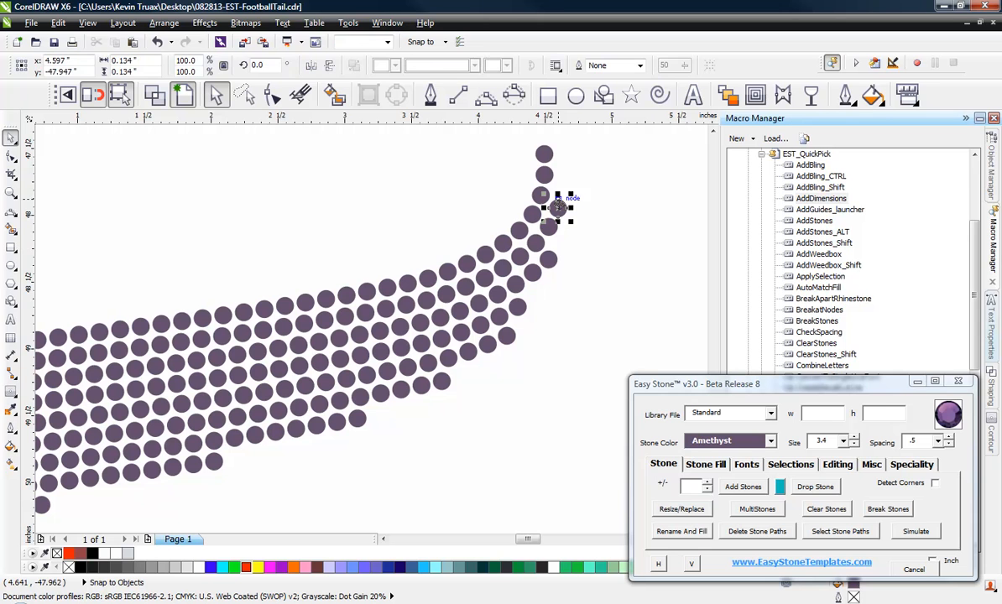
click(548, 261)
key(Delete)
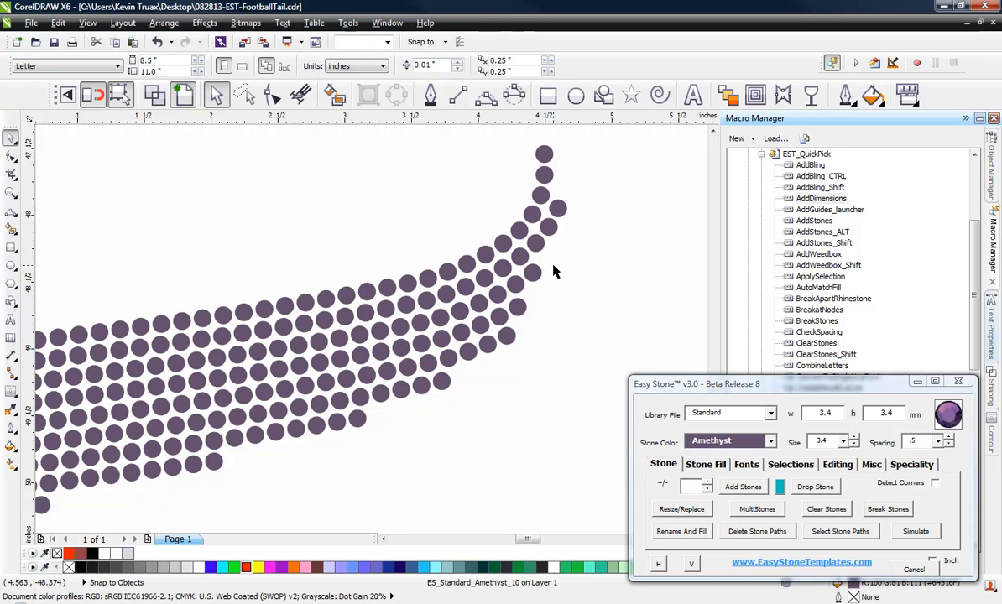
click(561, 208)
key(Delete)
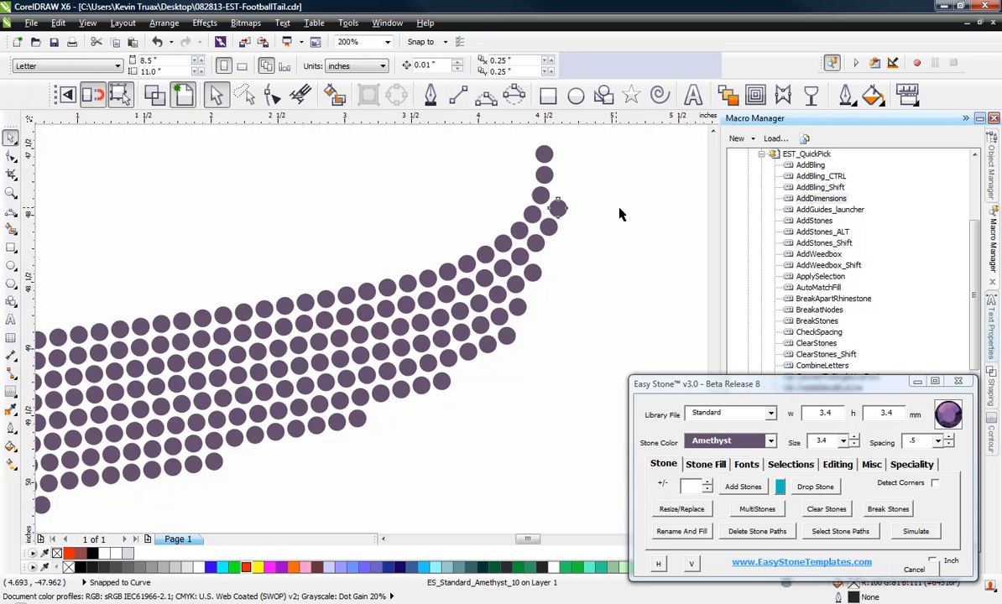
- Move the black Football lettering down so it sits directly above the rhinestone tail
scroll(565, 286, down, 2)
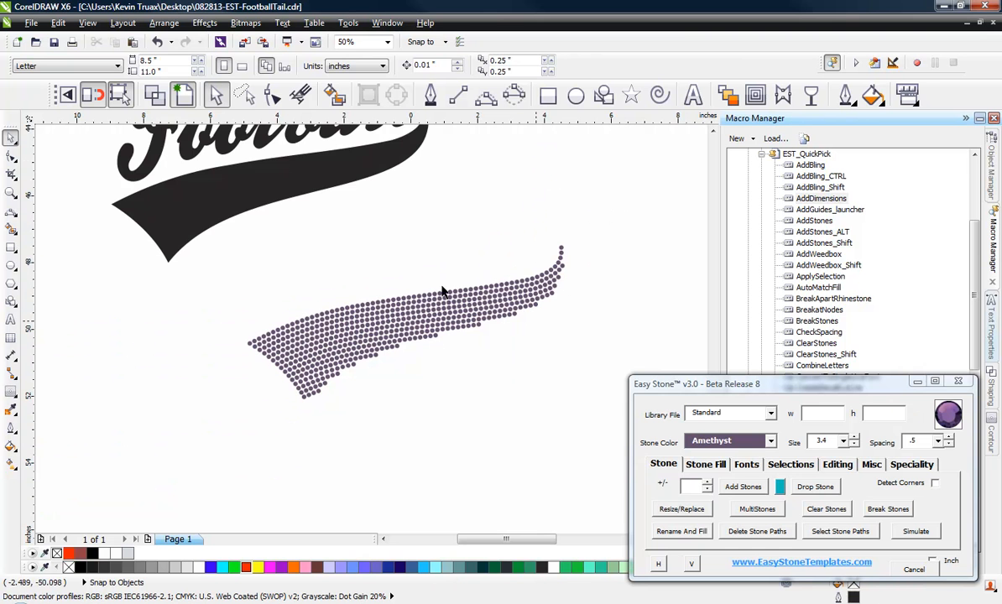
drag(265, 142, 387, 283)
drag(386, 283, 383, 285)
click(548, 408)
- Place three copies of the top stone in a curve joining the tail's tip to the end stroke of the last letter
scroll(558, 244, up, 3)
scroll(558, 244, up, 2)
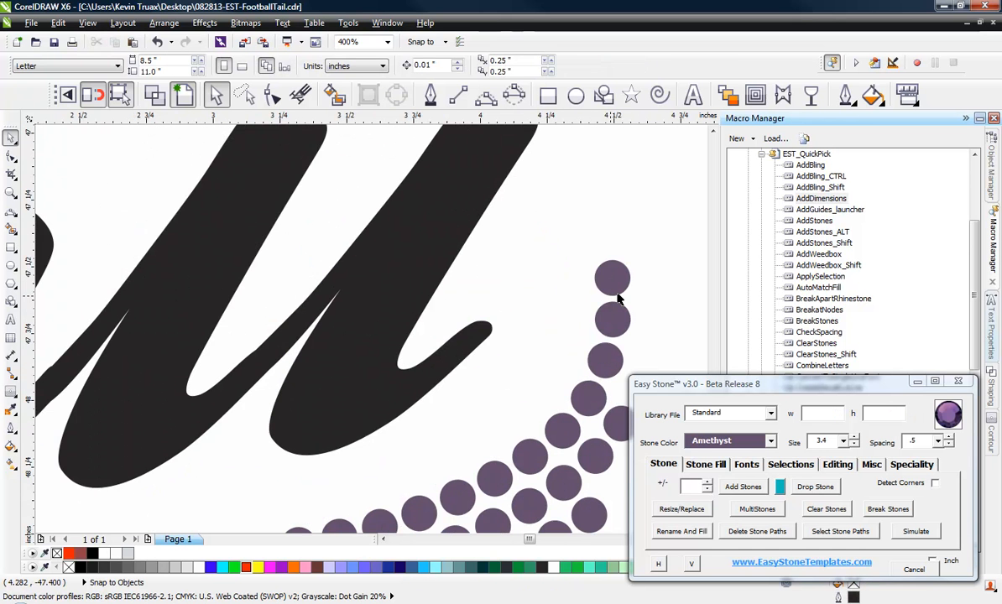
click(572, 272)
scroll(572, 273, up, 1)
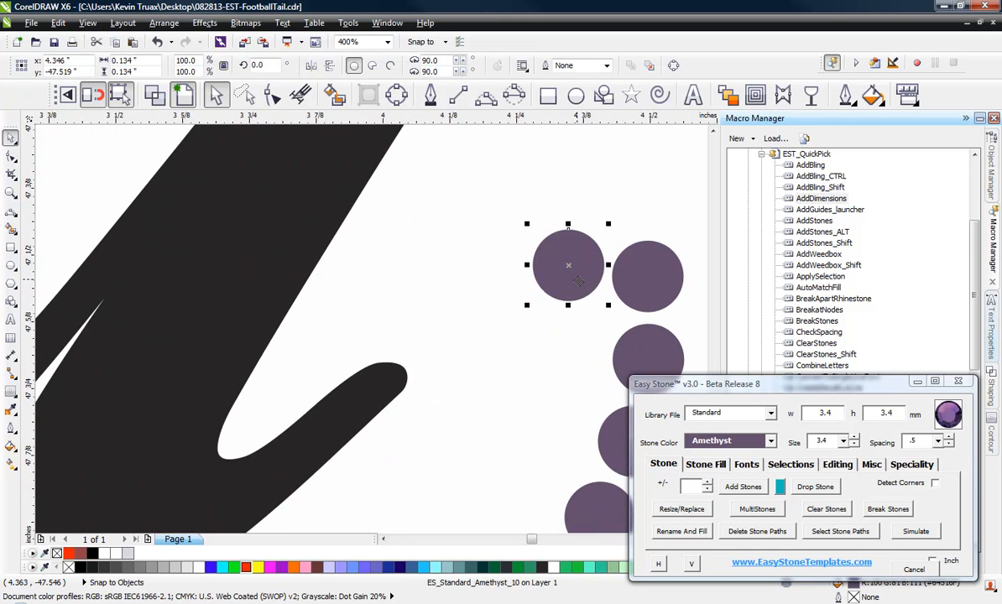
drag(570, 270, 449, 374)
scroll(486, 357, down, 1)
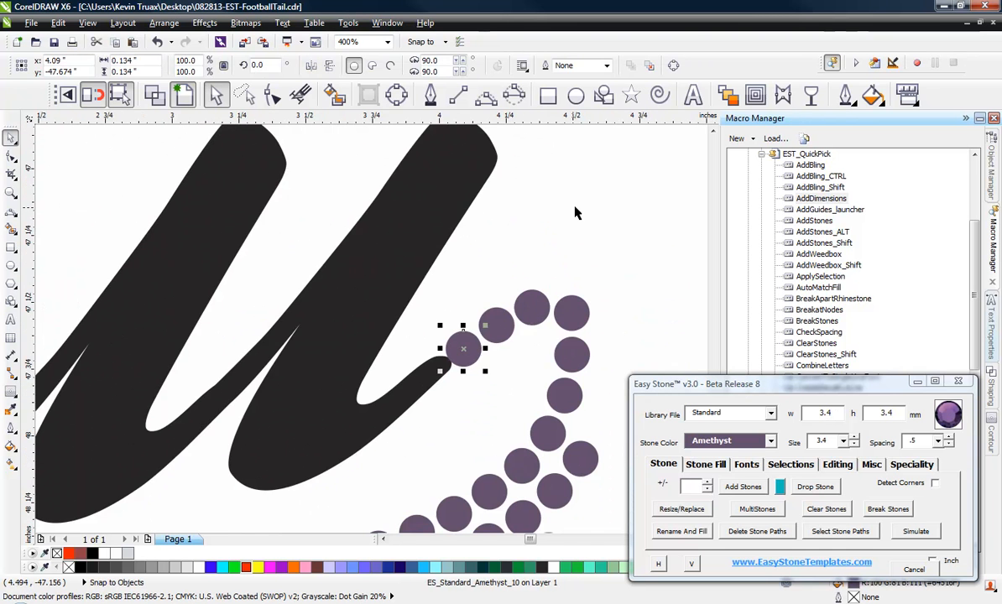
click(578, 212)
- Examine the assembled Football lettering and rhinestone tail, and compare them with the finished Riverdale Football rhinestone design
scroll(587, 214, down, 4)
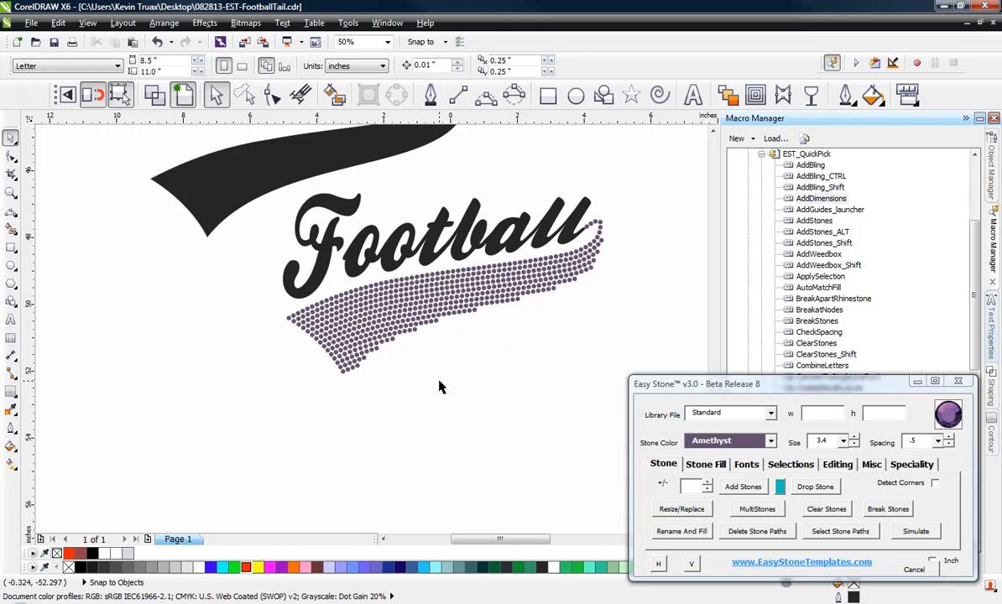
scroll(438, 386, down, 1)
scroll(482, 336, up, 1)
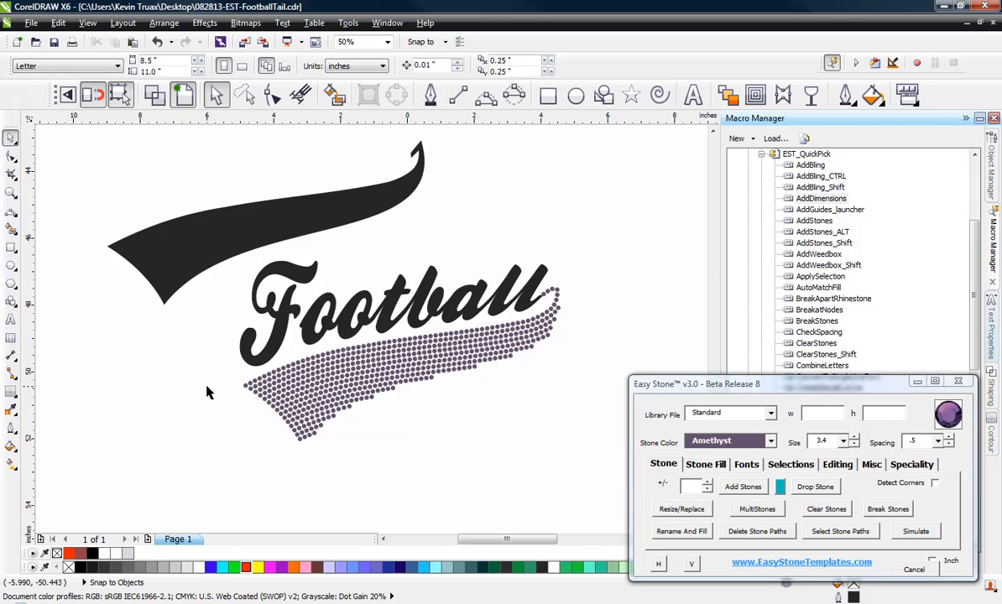
scroll(503, 323, down, 1)
scroll(516, 369, down, 2)
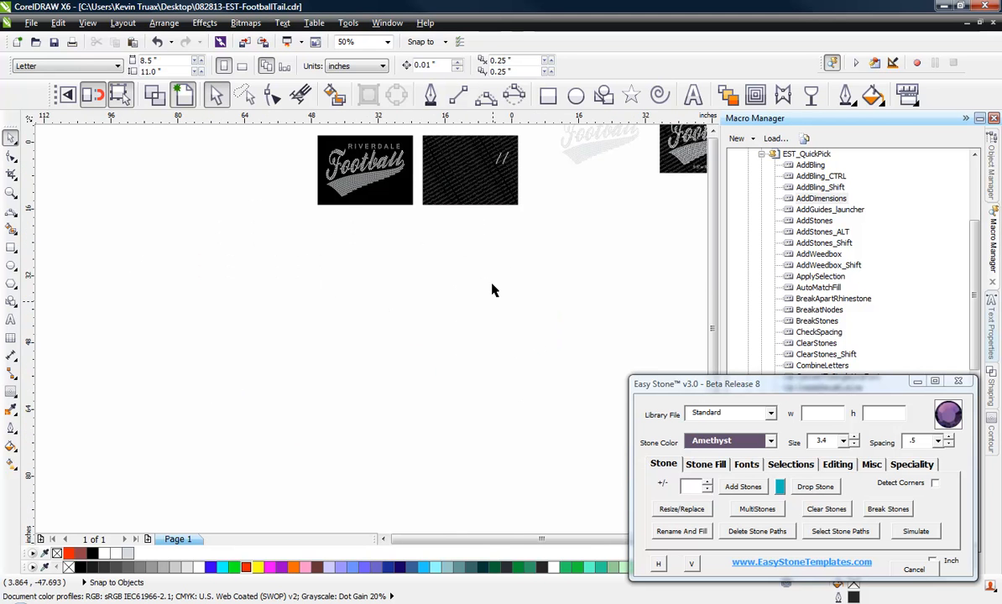
scroll(491, 268, down, 1)
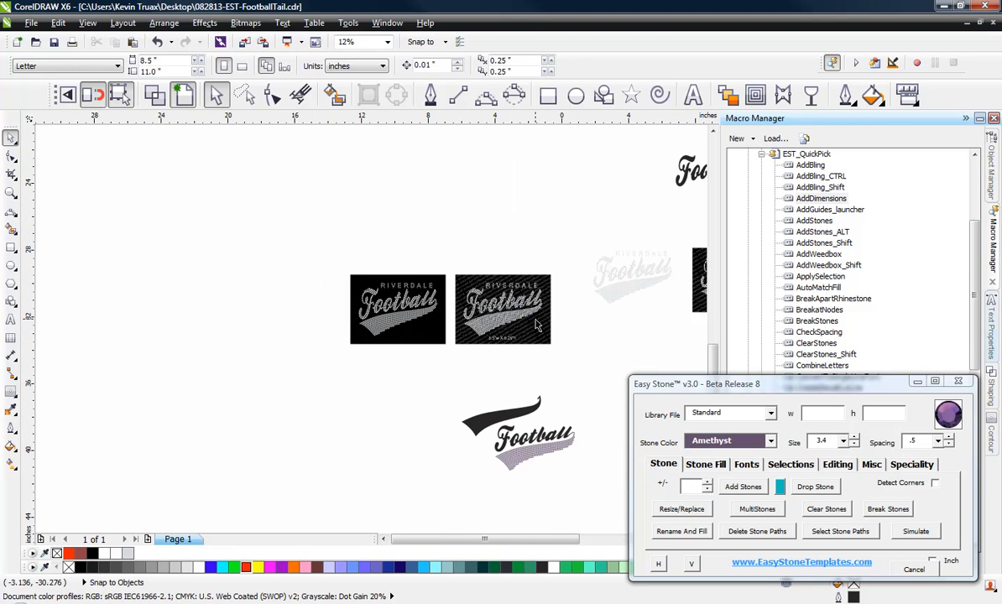
scroll(501, 302, up, 2)
scroll(543, 350, up, 1)
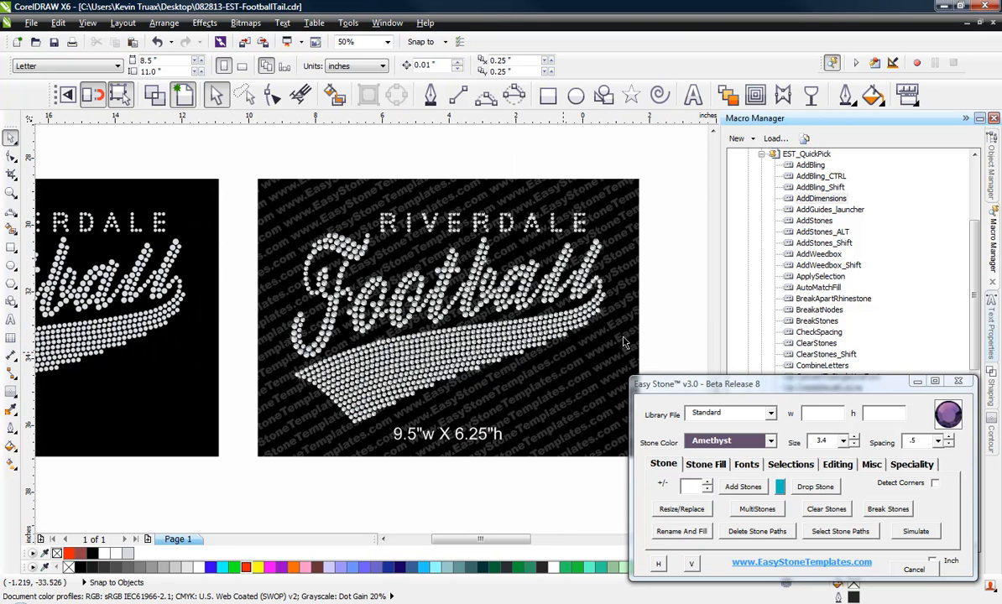